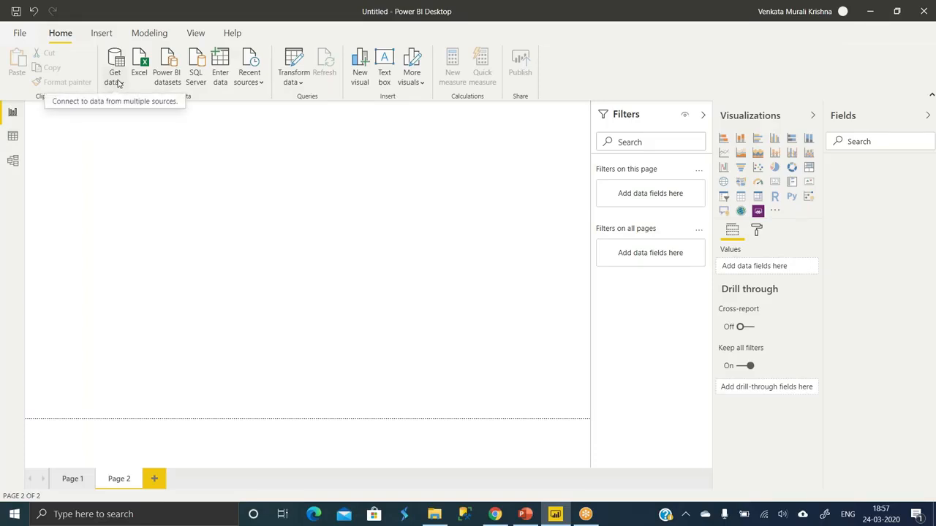
# - Open the Financial Sample workbook from the PBI Sources folder as an Excel data source
pyautogui.click(117, 79)
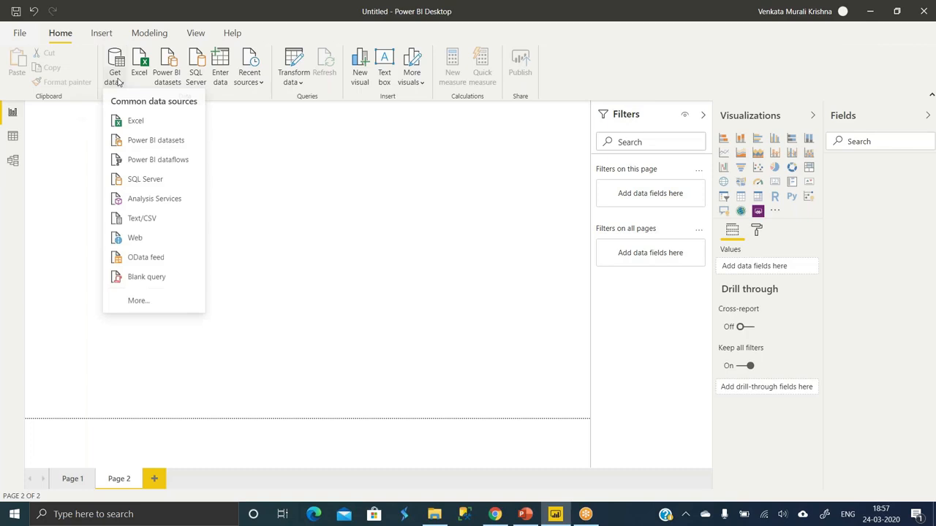
pyautogui.click(345, 186)
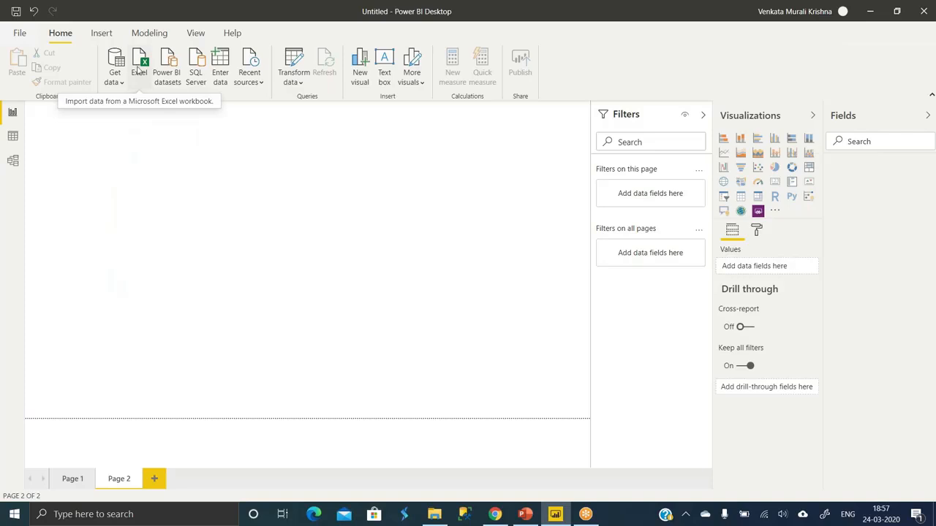
pyautogui.click(120, 85)
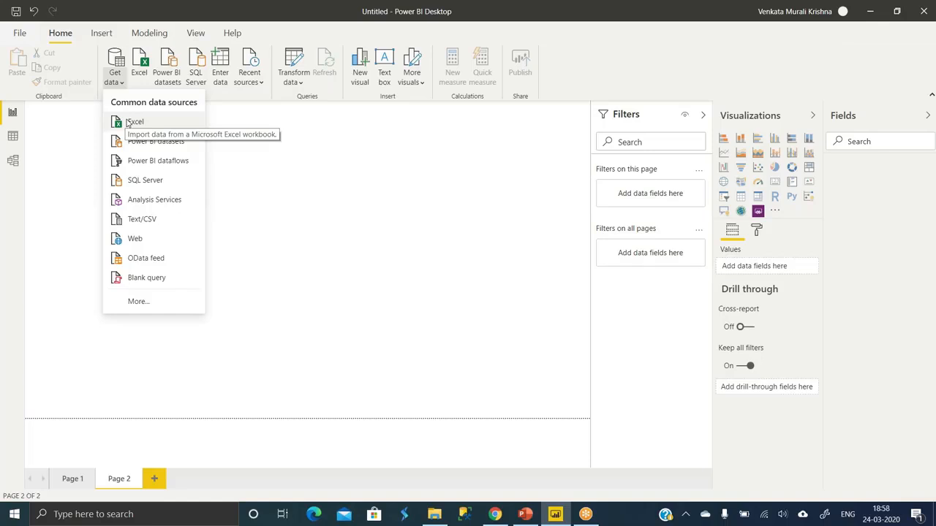
pyautogui.click(129, 123)
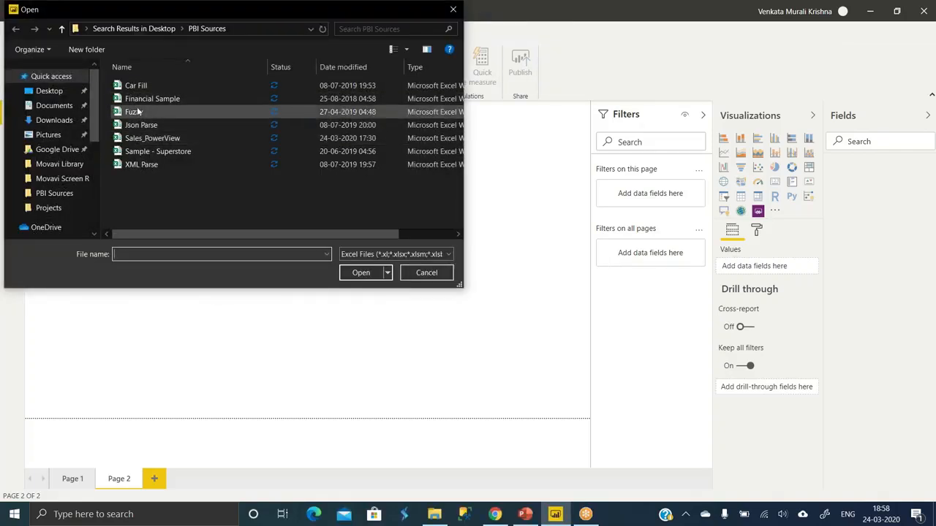
pyautogui.click(140, 101)
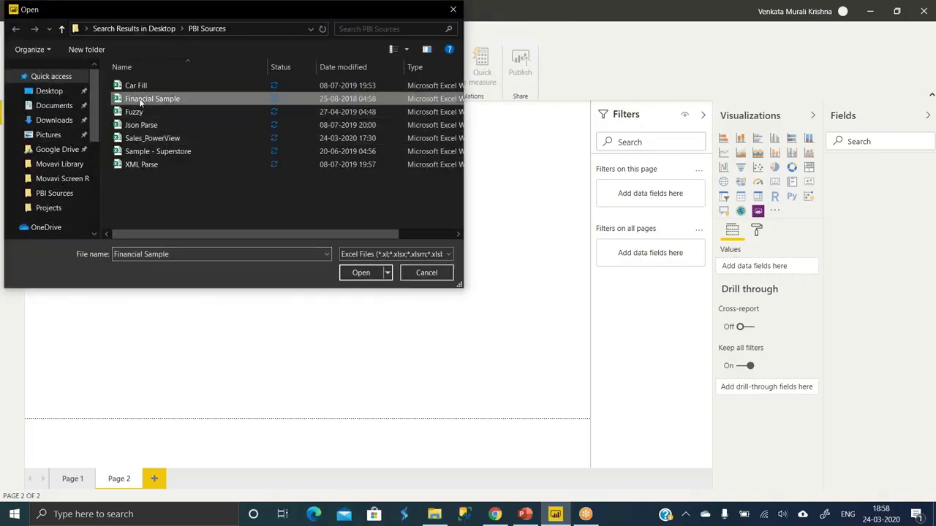
pyautogui.click(358, 273)
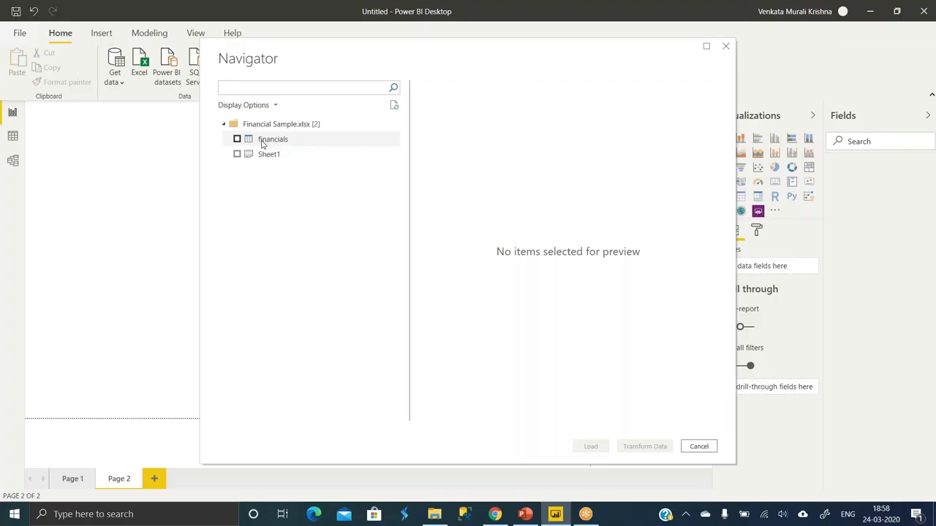
# - Select the financials table from the workbook, refresh its preview and load it into the report
pyautogui.click(236, 140)
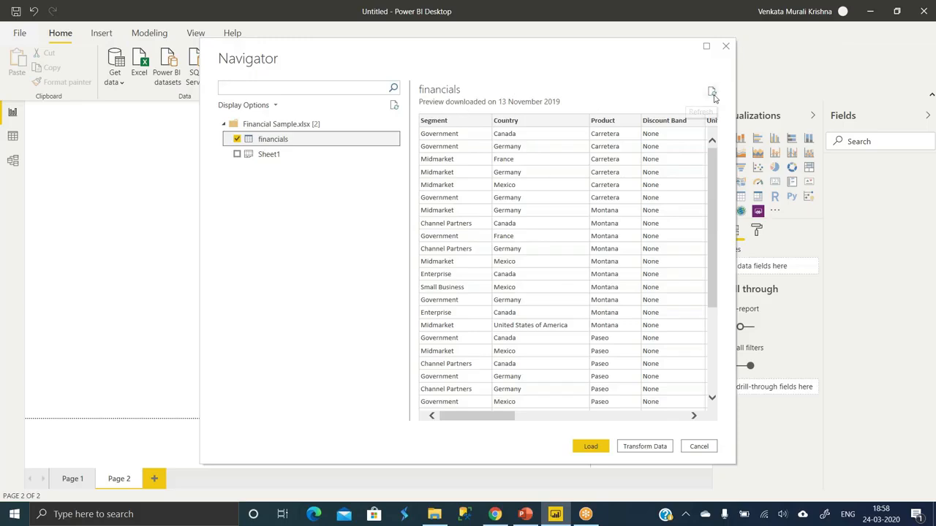
pyautogui.click(711, 92)
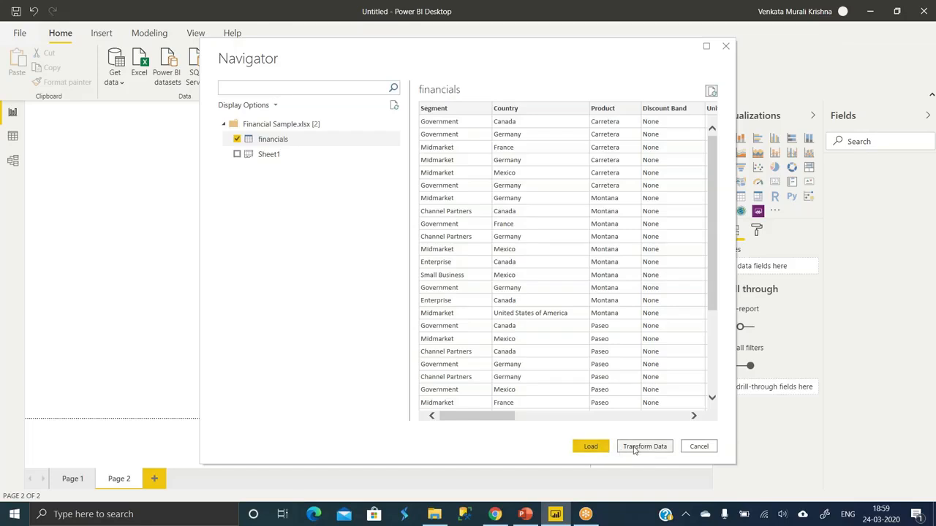
pyautogui.click(595, 447)
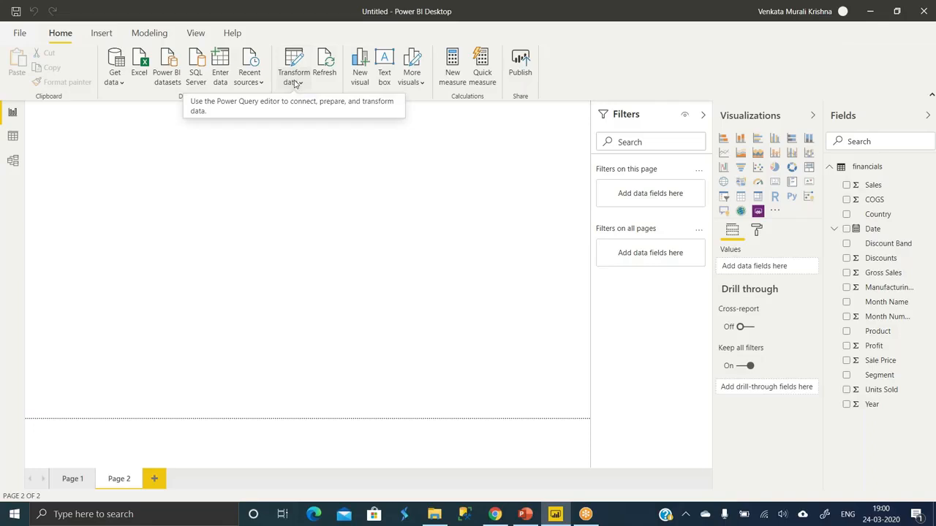
# - View the SQL Server database and From Web connection dialogs, closing each without connecting
pyautogui.click(115, 80)
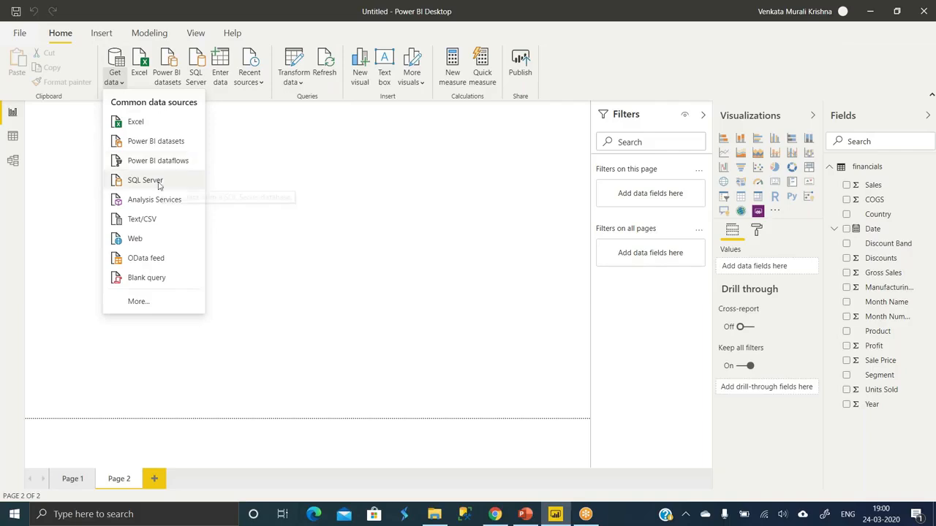
pyautogui.click(145, 180)
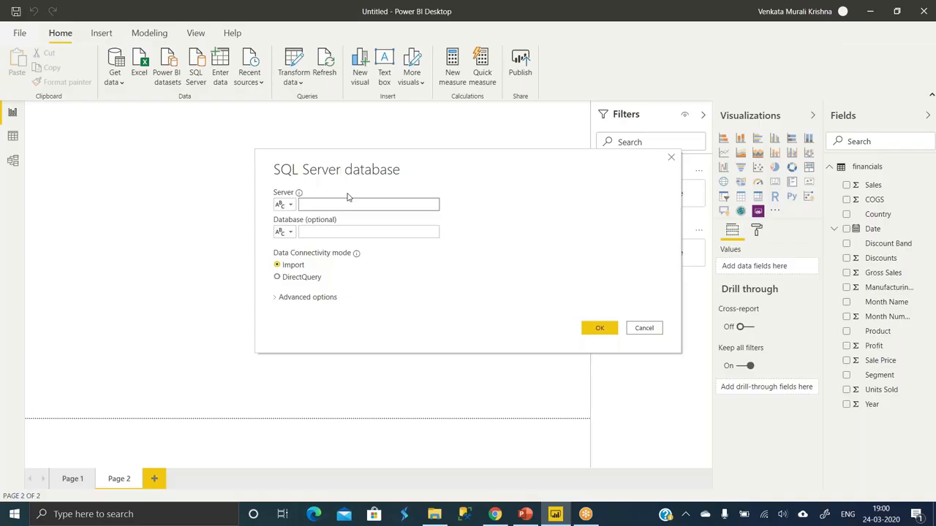
pyautogui.click(671, 158)
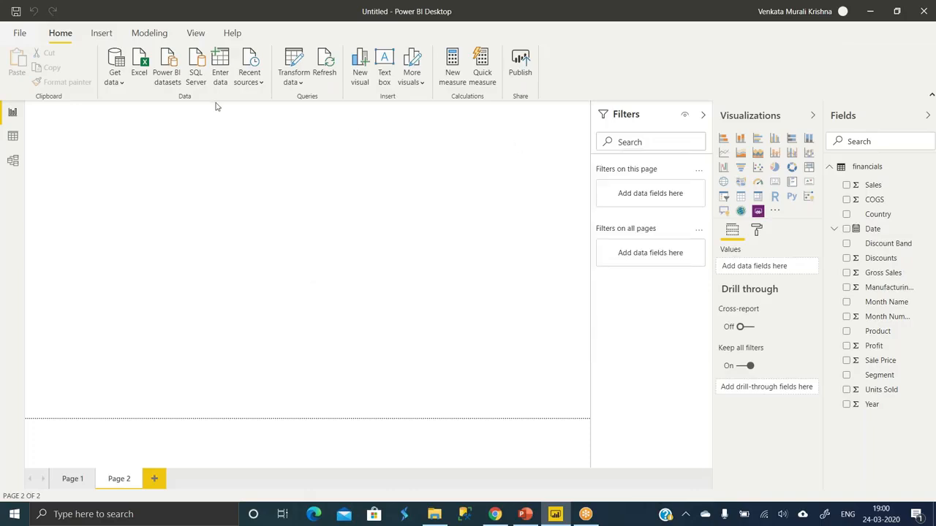
pyautogui.click(120, 86)
pyautogui.click(136, 245)
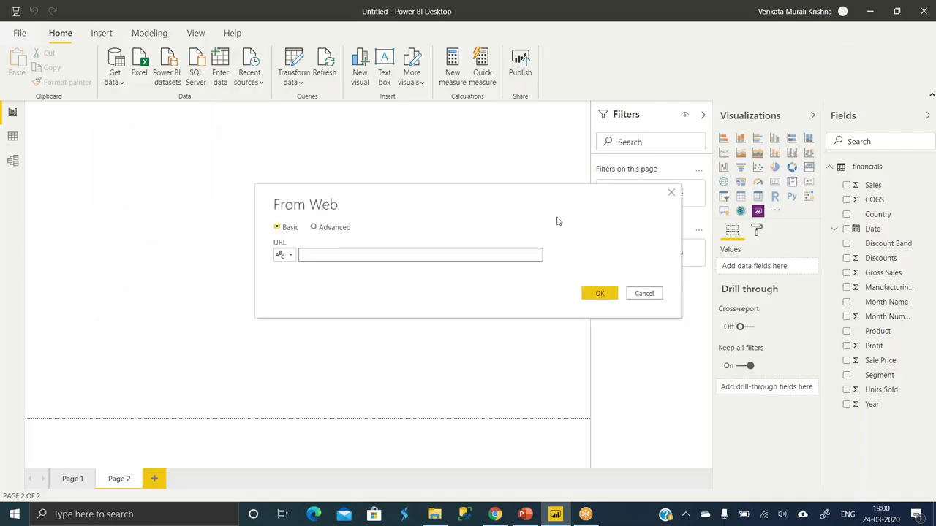
pyautogui.click(672, 193)
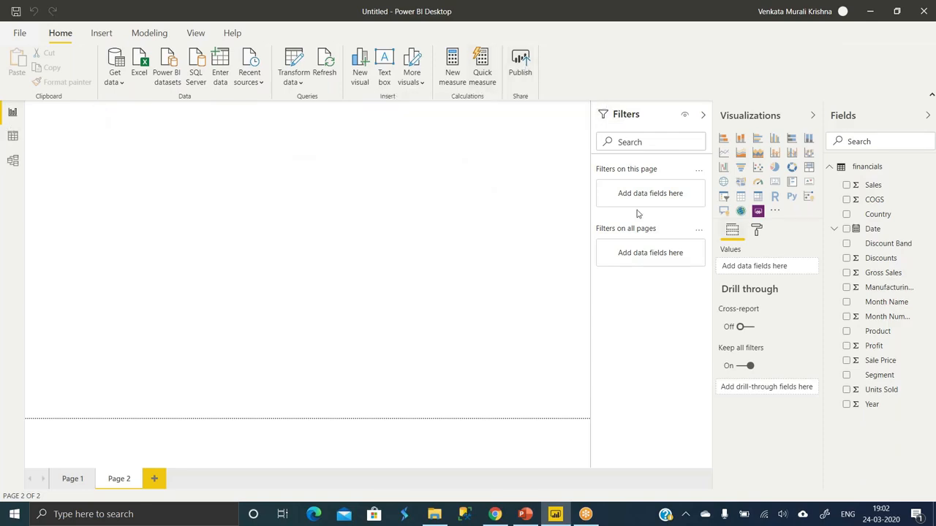
# - Add a pie chart to Page 2 with Month Name as legend and Profit as values, and enlarge it
pyautogui.click(775, 167)
pyautogui.moveTo(108, 141); pyautogui.dragTo(148, 216)
pyautogui.moveTo(901, 303); pyautogui.dragTo(138, 242)
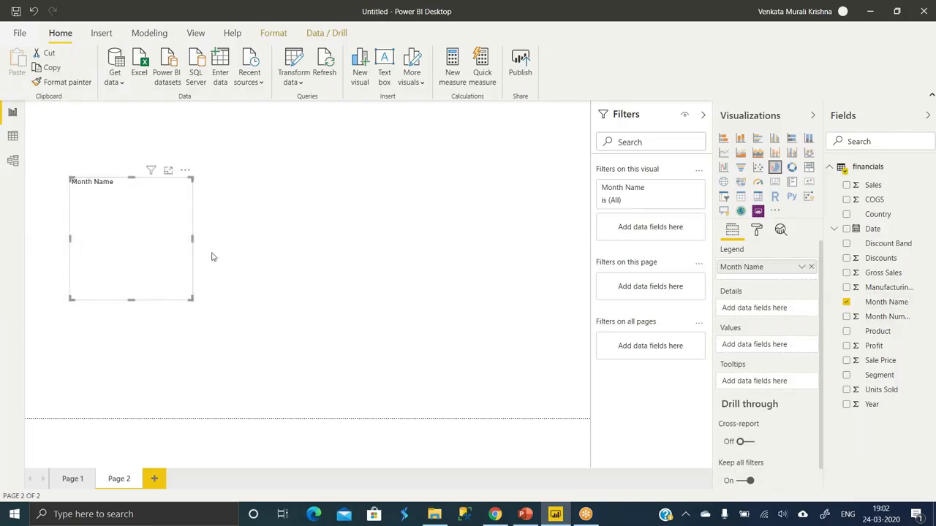
pyautogui.moveTo(888, 349); pyautogui.dragTo(761, 346)
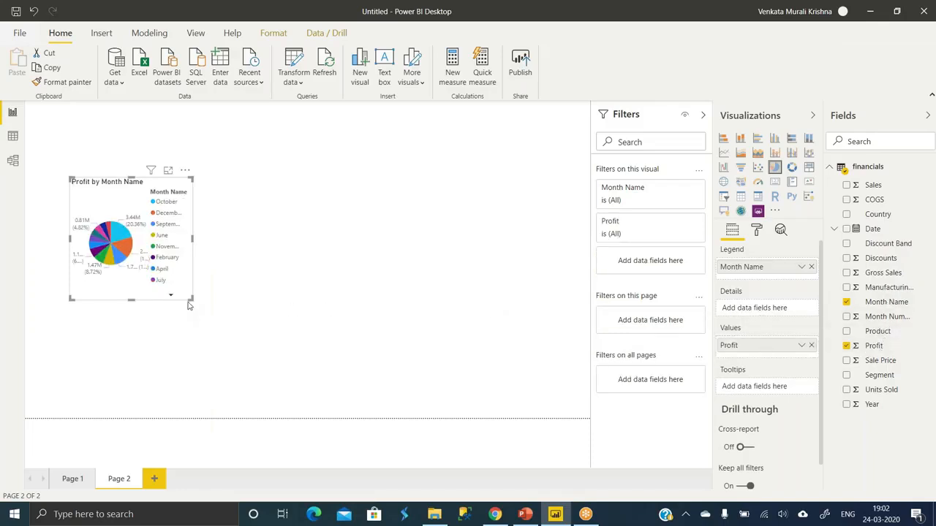
pyautogui.moveTo(190, 298); pyautogui.dragTo(381, 322)
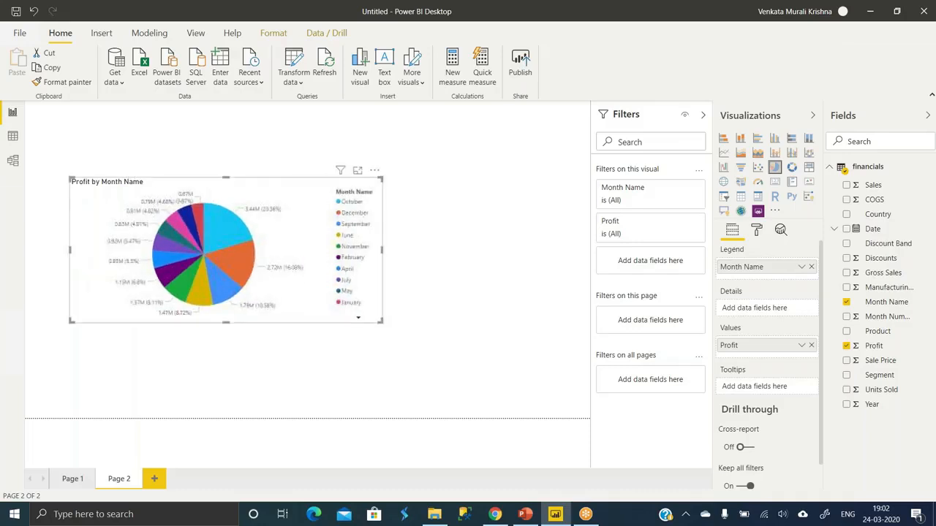
# - Convert the pie chart to a table visual, and that table to a donut chart
pyautogui.click(741, 198)
pyautogui.click(792, 169)
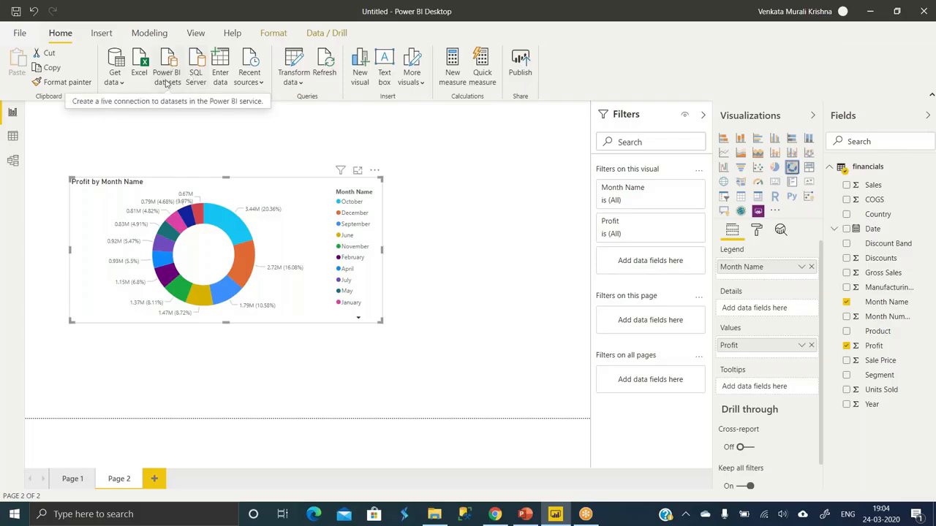
# - Review the common data sources and the SQL Server connection options, closing the dialog without connecting
pyautogui.click(115, 81)
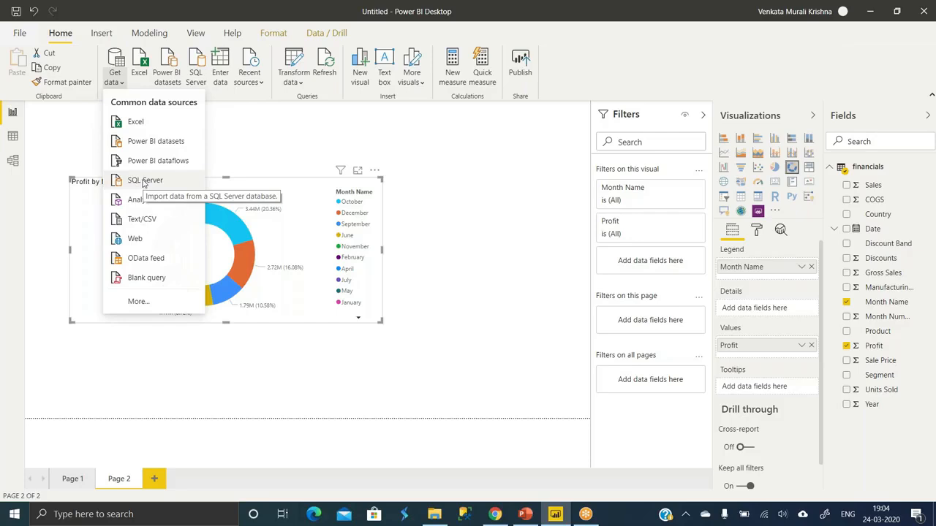
pyautogui.click(238, 150)
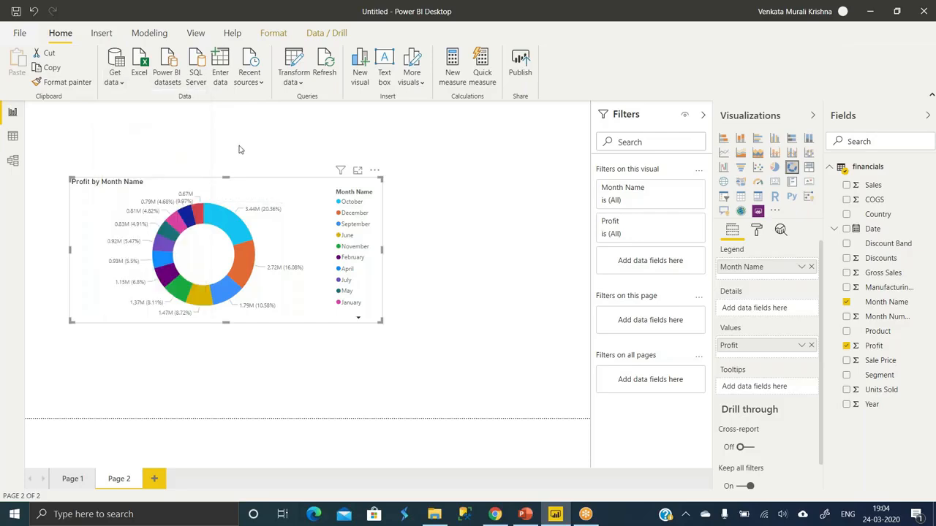
pyautogui.click(196, 70)
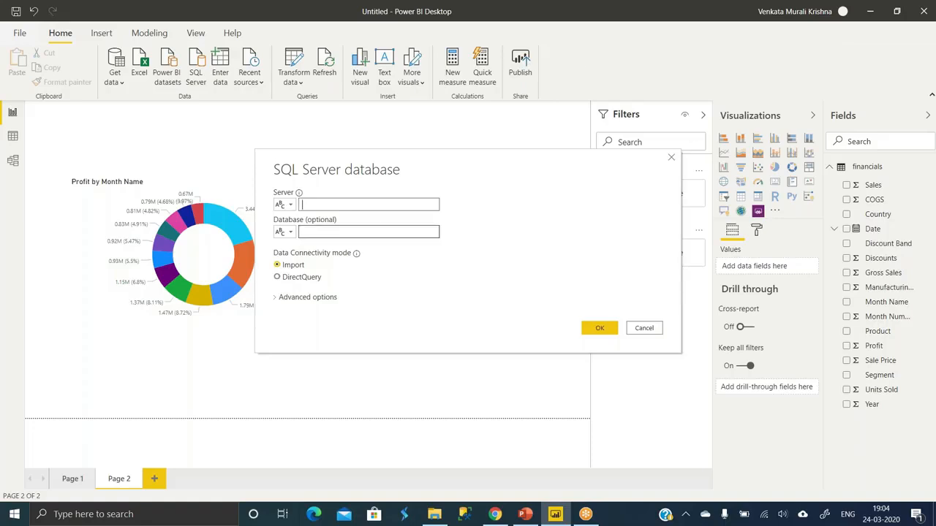
pyautogui.click(671, 158)
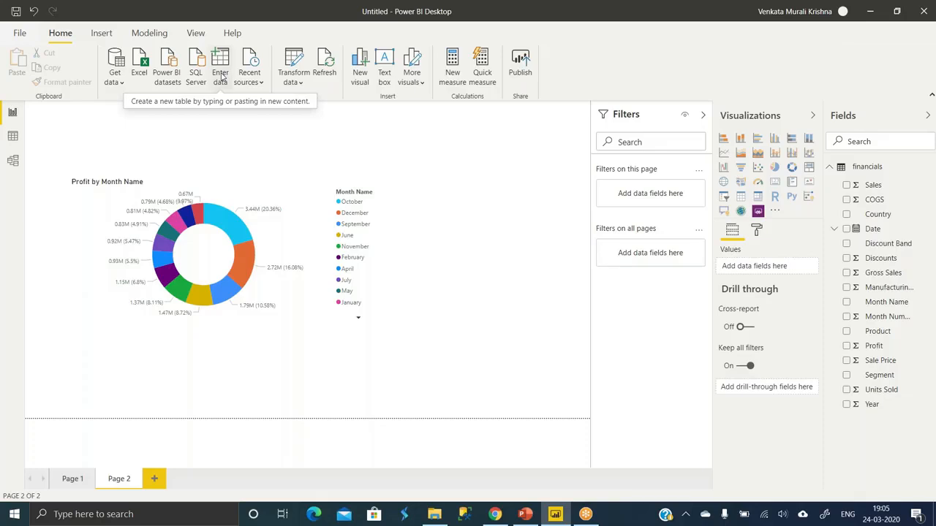
# - Start a manually entered table with two columns named Color Code and Color Name
pyautogui.click(222, 68)
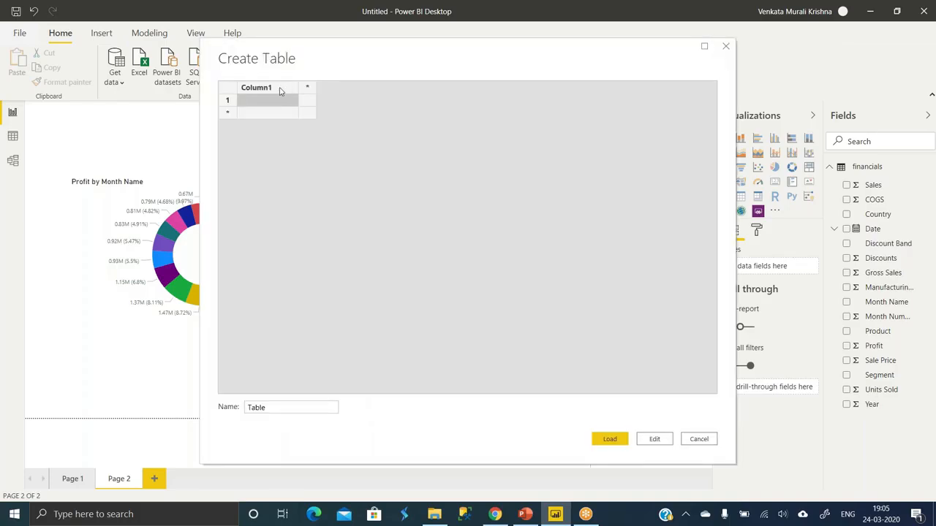
pyautogui.doubleClick(279, 90)
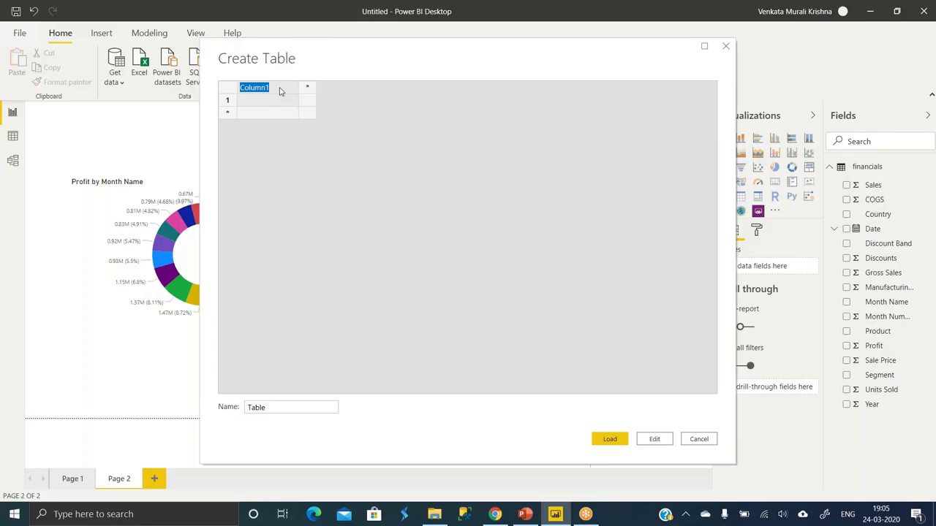
pyautogui.write('Color Code')
pyautogui.click(308, 89)
pyautogui.write('Color')
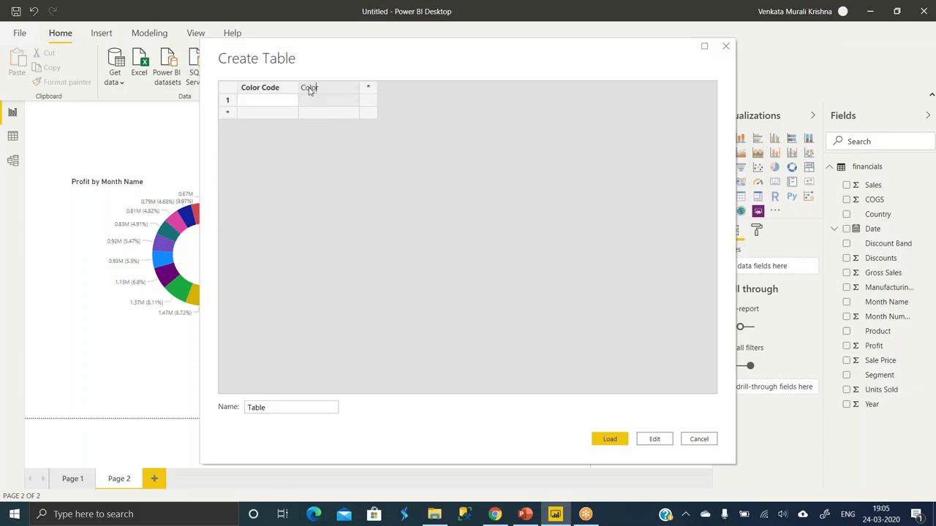
pyautogui.write(' Name')
# - Fill the new table with two rows: code A as Purple and code B as Lime
pyautogui.click(264, 102)
pyautogui.write('A')
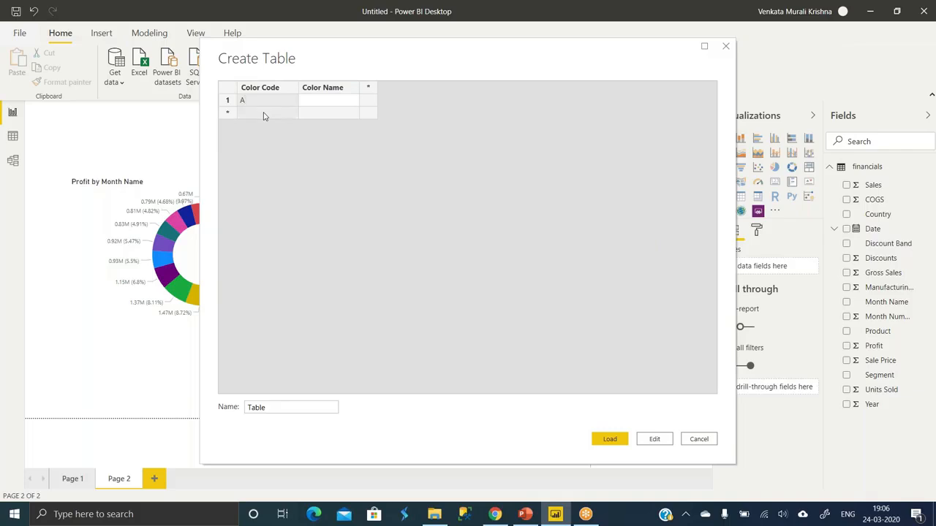
pyautogui.click(264, 113)
pyautogui.write('B')
pyautogui.click(327, 107)
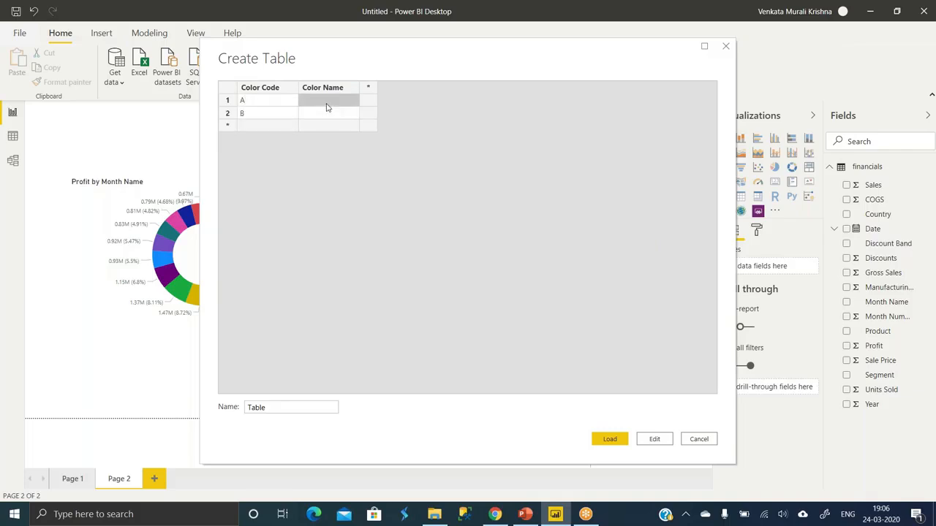
pyautogui.write('Purple')
pyautogui.click(326, 115)
pyautogui.write('Oran')
pyautogui.press('BackSpace')
pyautogui.press('BackSpace')
pyautogui.press('BackSpace')
pyautogui.press('BackSpace')
pyautogui.write('Lime')
# - Name the new table Colors and load it into the report
pyautogui.click(268, 408)
pyautogui.doubleClick(268, 408)
pyautogui.write('C')
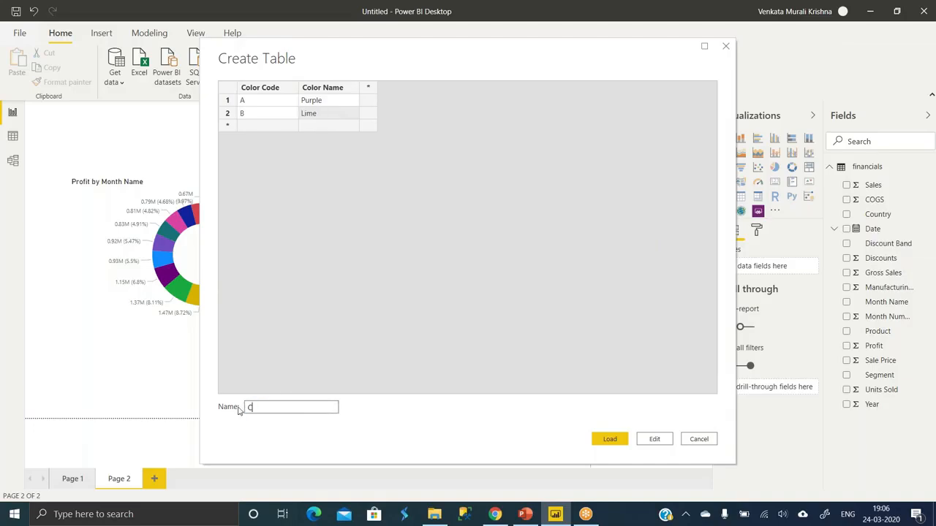
pyautogui.write('oors')
pyautogui.press('Left')
pyautogui.press('Left')
pyautogui.write('l')
pyautogui.click(278, 130)
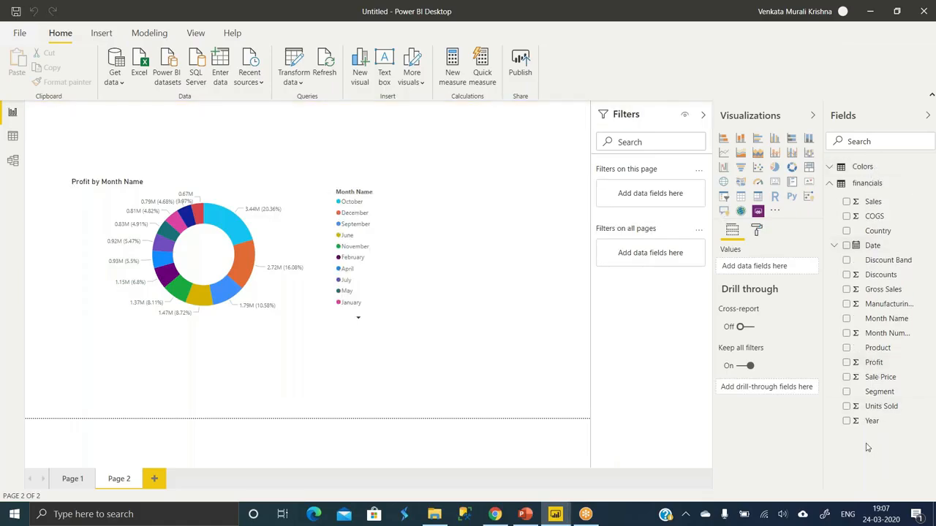
# - Expand and collapse the financials table's field list, leaving it collapsed
pyautogui.click(831, 185)
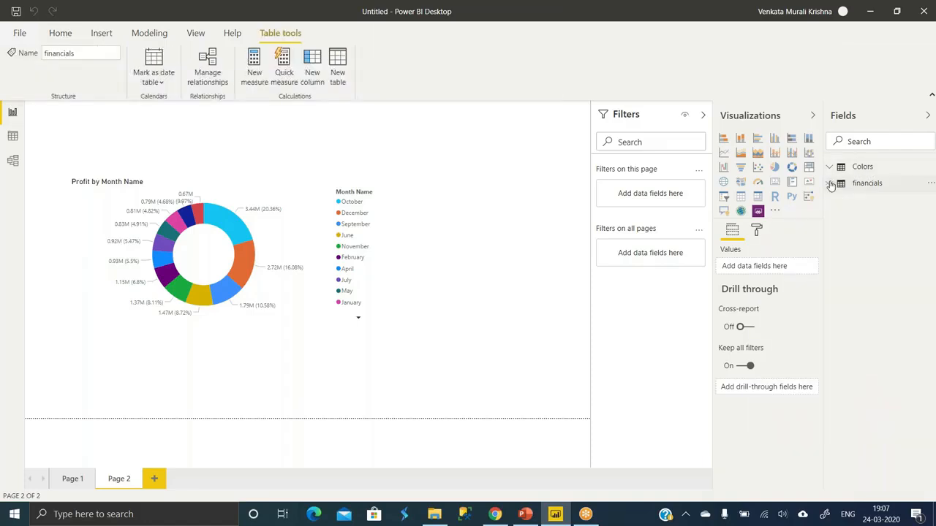
pyautogui.click(831, 185)
pyautogui.click(832, 184)
pyautogui.click(831, 185)
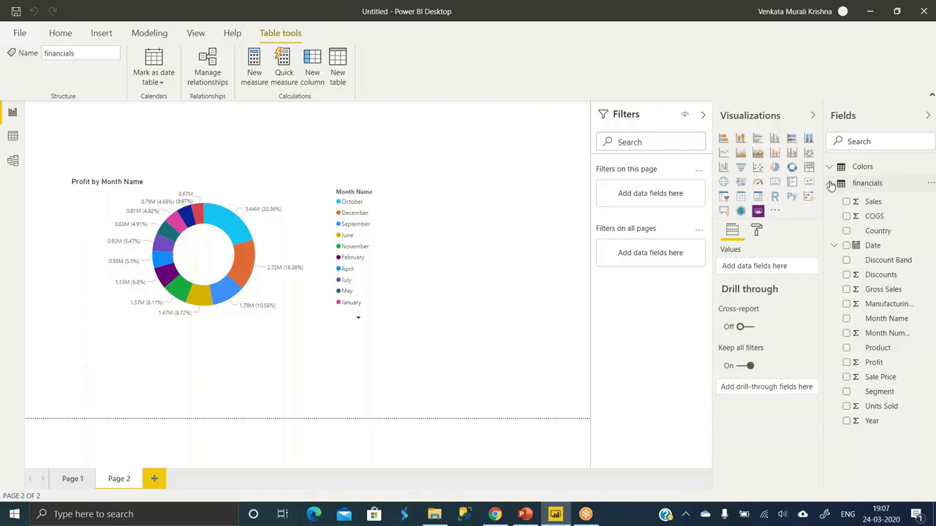
pyautogui.click(832, 184)
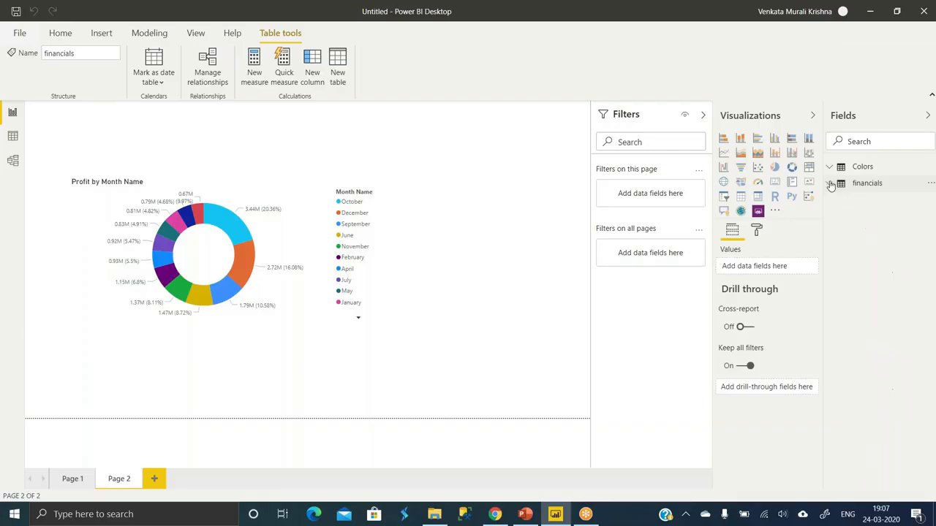
# - View the list of recent data sources and dismiss it without connecting to any
pyautogui.click(52, 33)
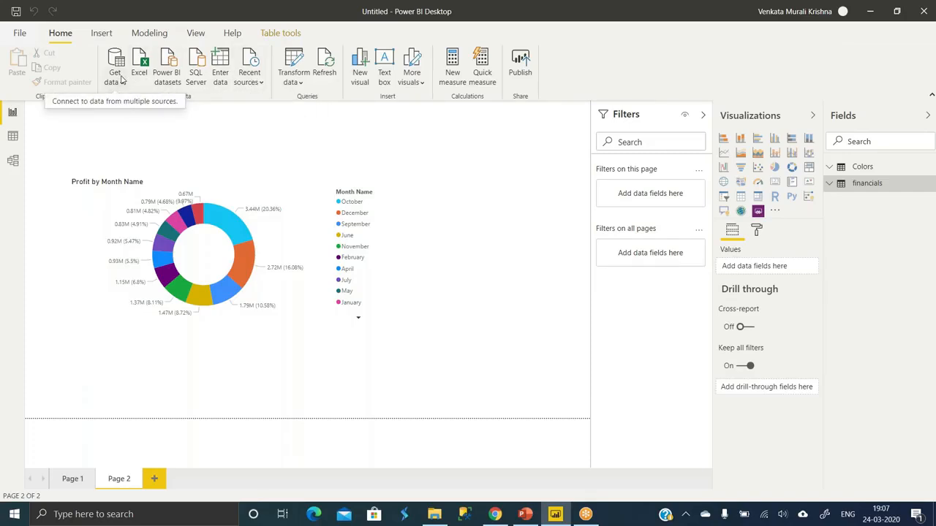
pyautogui.click(264, 82)
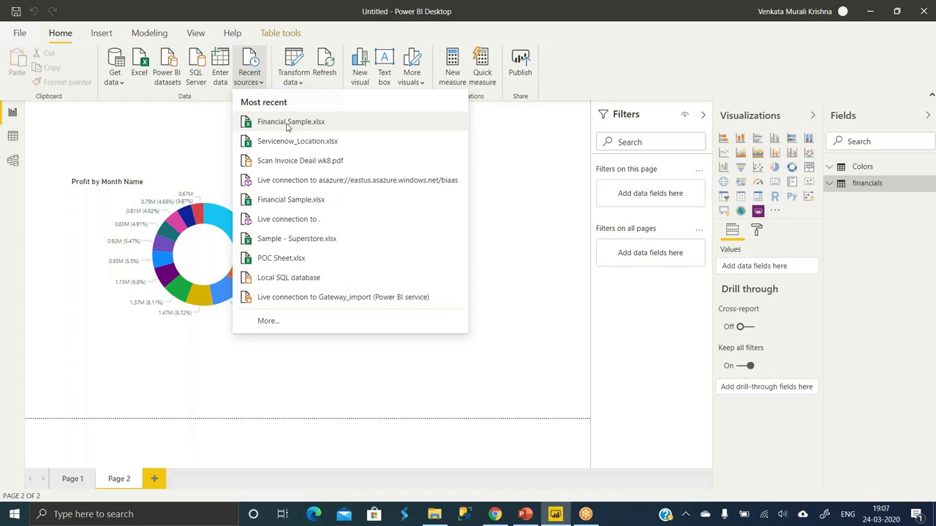
pyautogui.click(577, 168)
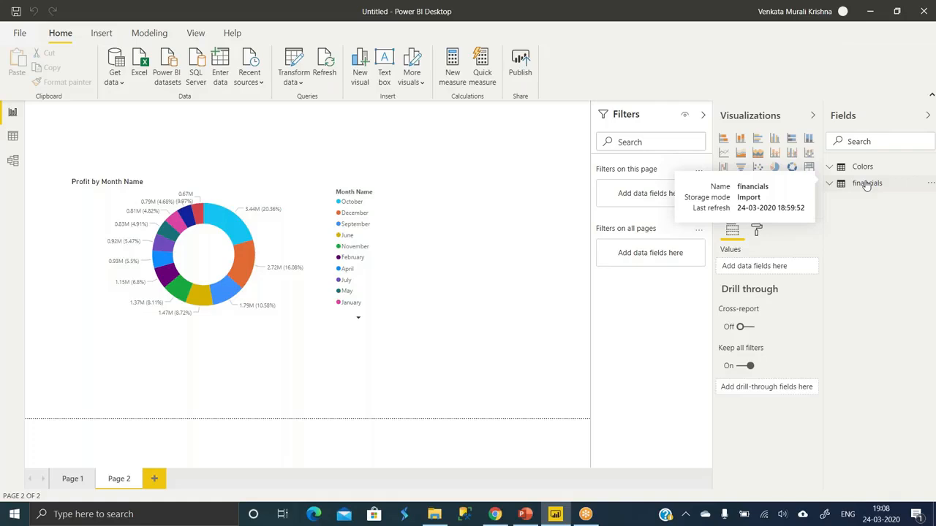
# - Open the queries in Power Query Editor to view the financials data, and return to the report with Close & Apply
pyautogui.click(292, 85)
pyautogui.click(325, 103)
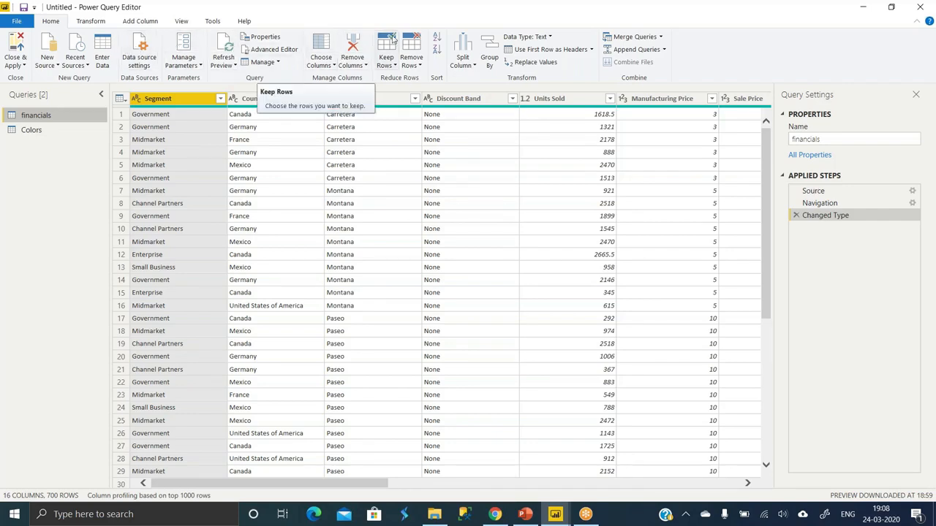
pyautogui.click(18, 48)
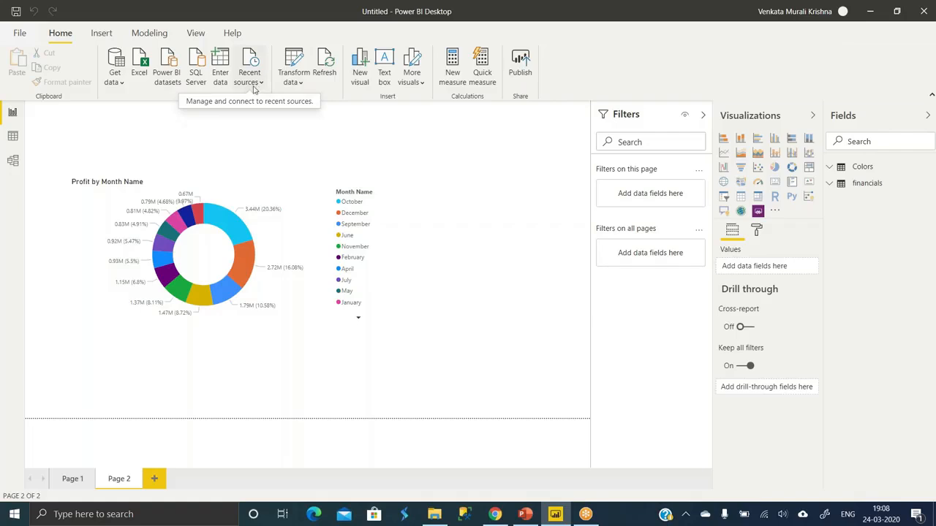
# - Open the data source settings, browse for a replacement Excel file for the Financial Sample source, and cancel the source change
pyautogui.click(293, 81)
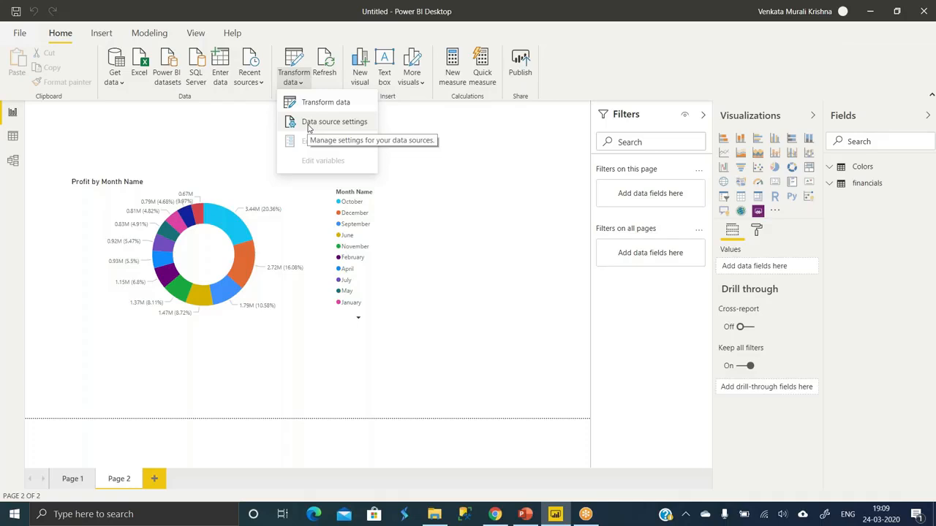
pyautogui.click(309, 124)
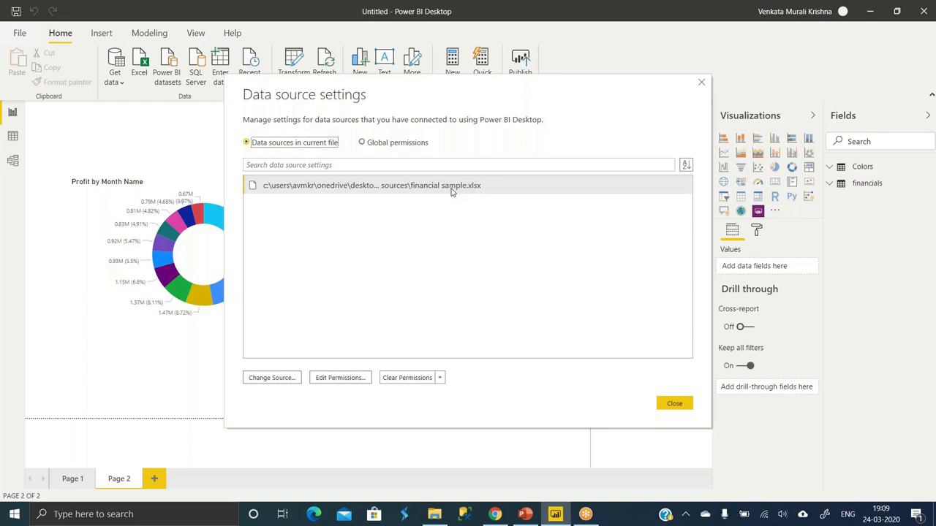
pyautogui.click(293, 383)
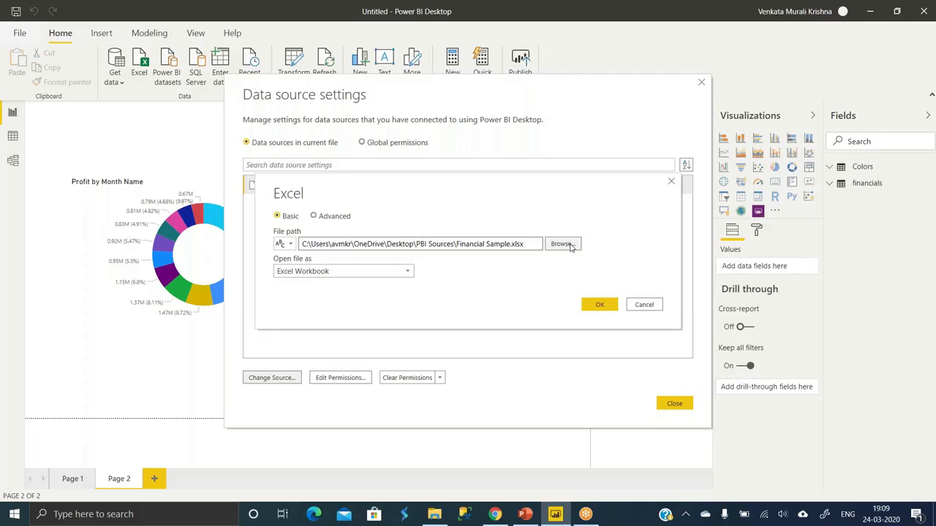
pyautogui.click(571, 246)
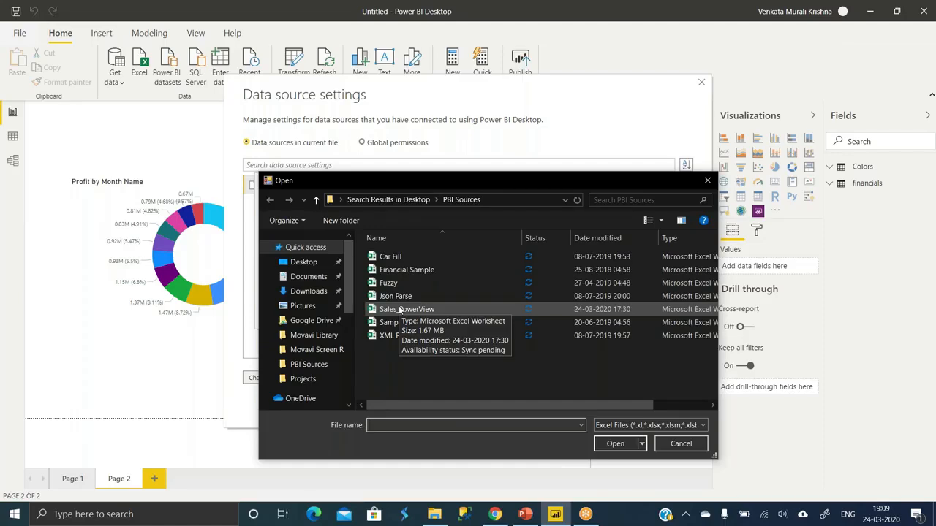
pyautogui.click(705, 179)
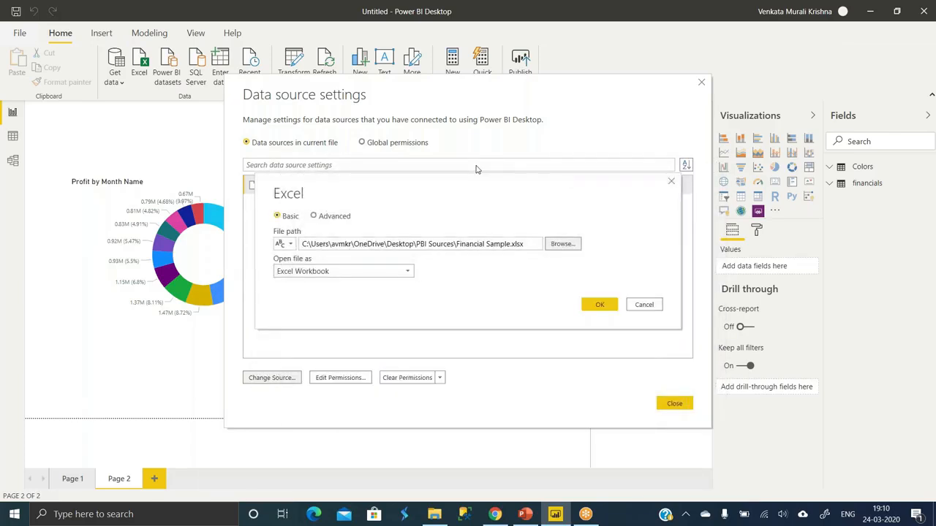
pyautogui.click(644, 304)
# - Review the privacy level options in the Financial Sample source's permissions and cancel without saving
pyautogui.click(329, 379)
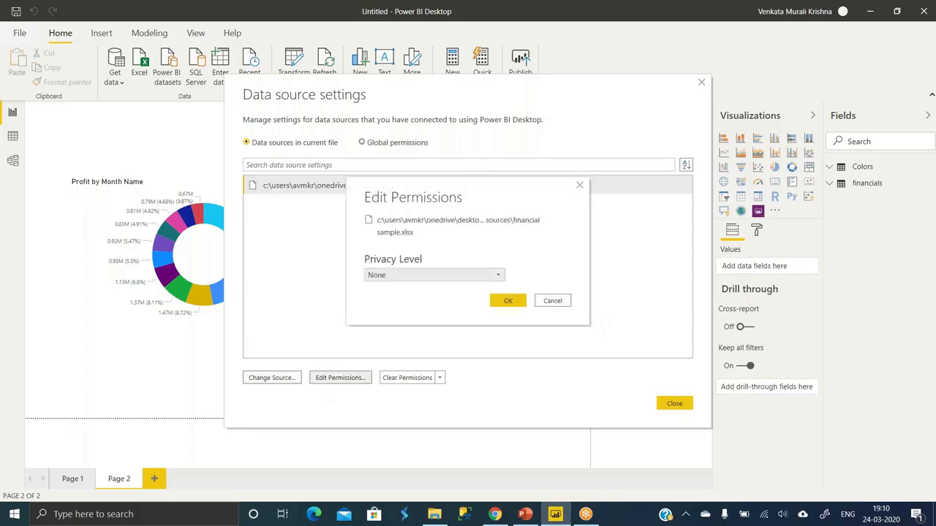
pyautogui.click(420, 277)
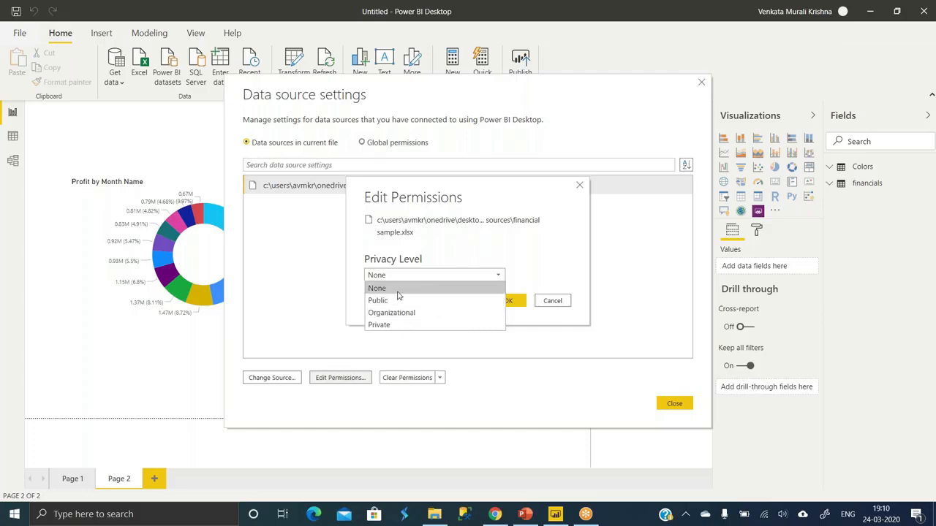
pyautogui.click(398, 290)
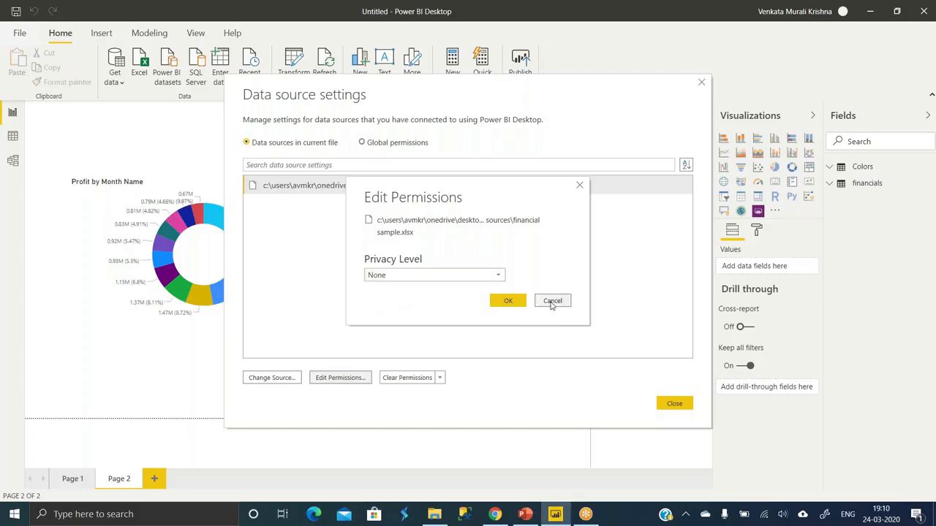
pyautogui.click(488, 275)
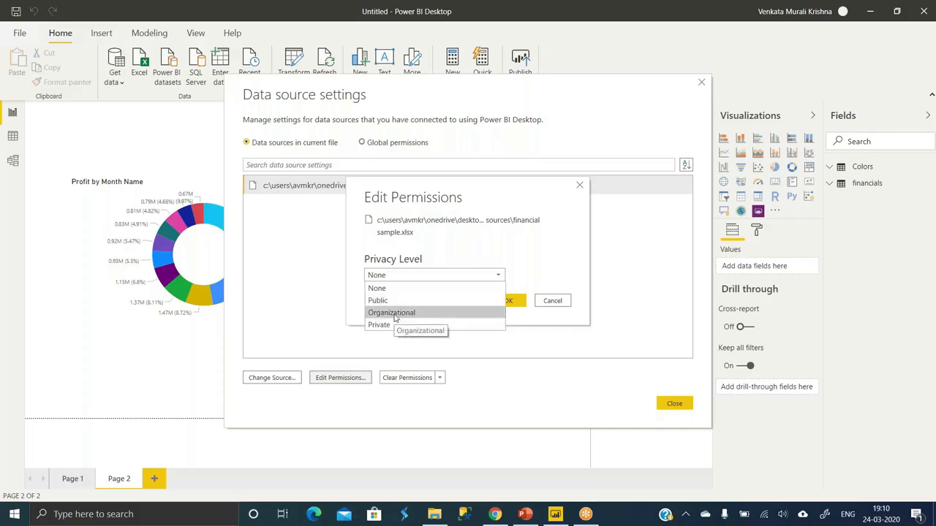
pyautogui.click(540, 307)
pyautogui.click(540, 307)
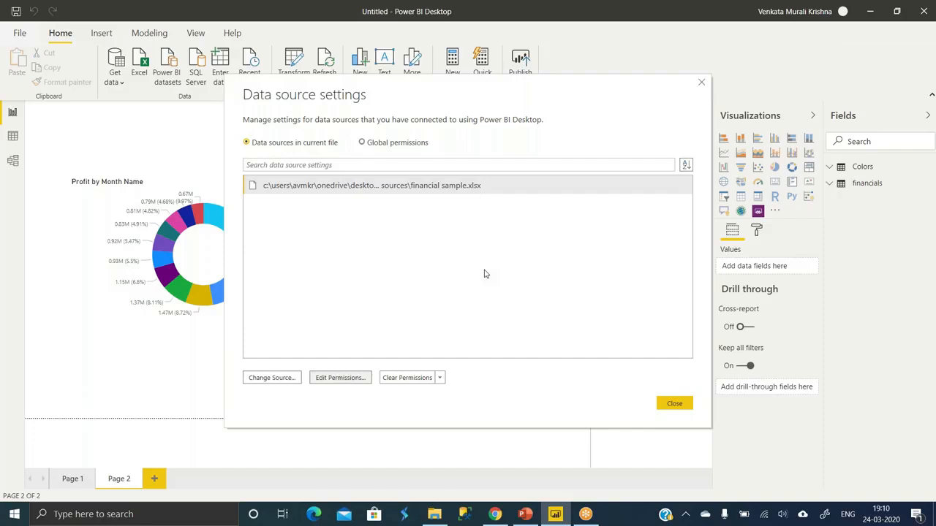
# - Clear the permissions of the Financial Sample source, and close the data source settings after checking the global permissions
pyautogui.click(411, 383)
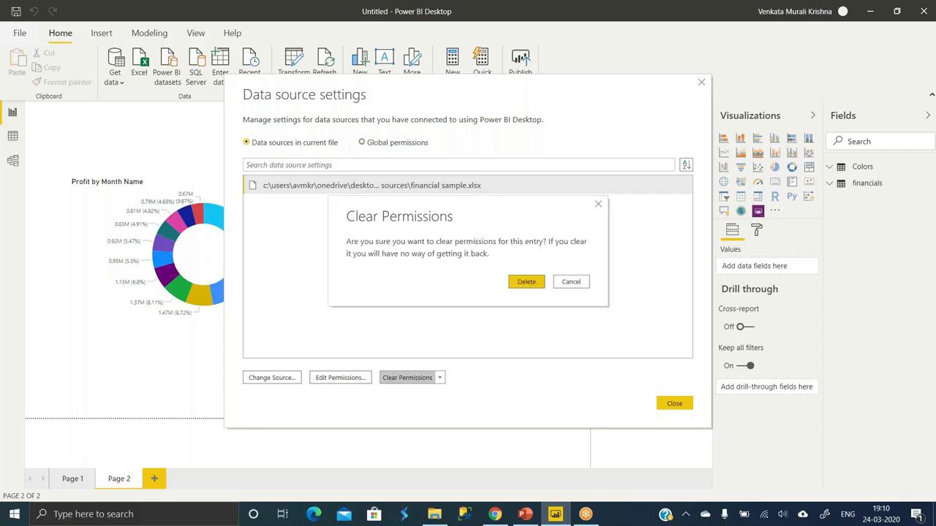
pyautogui.click(524, 286)
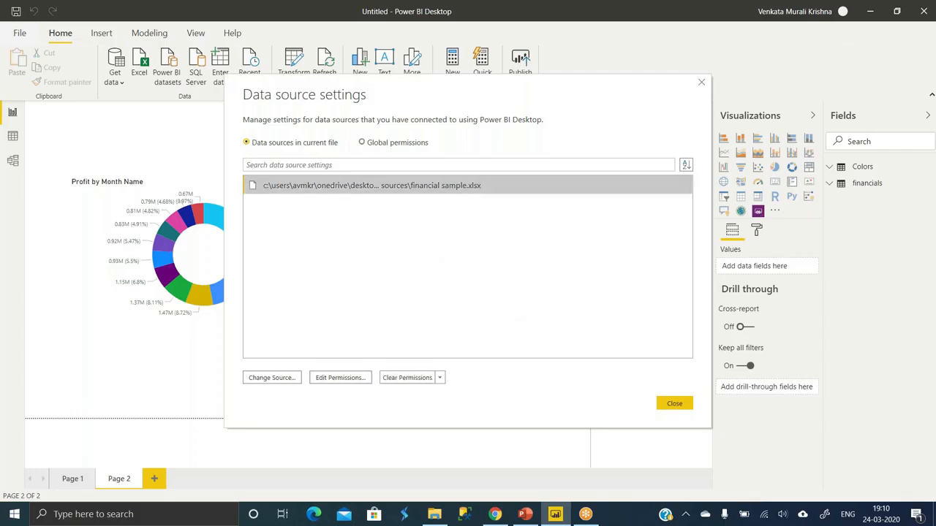
pyautogui.click(384, 145)
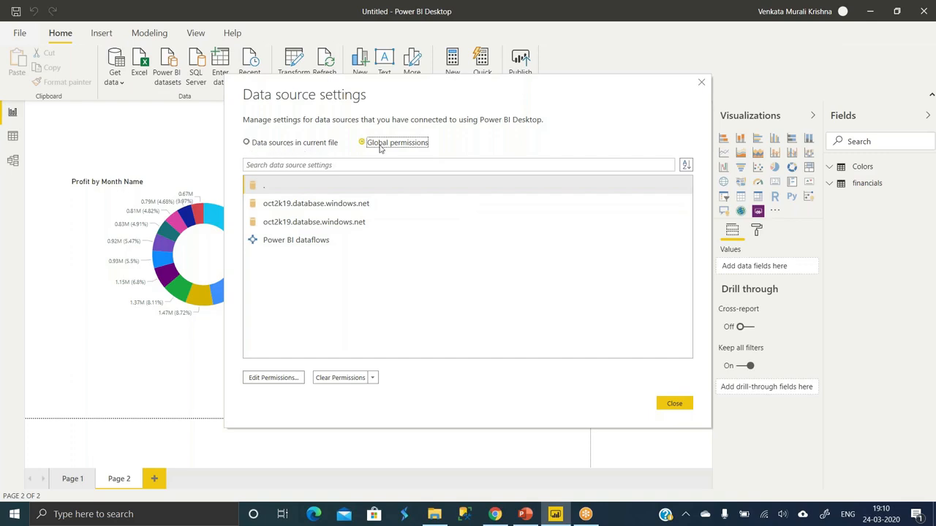
pyautogui.click(340, 143)
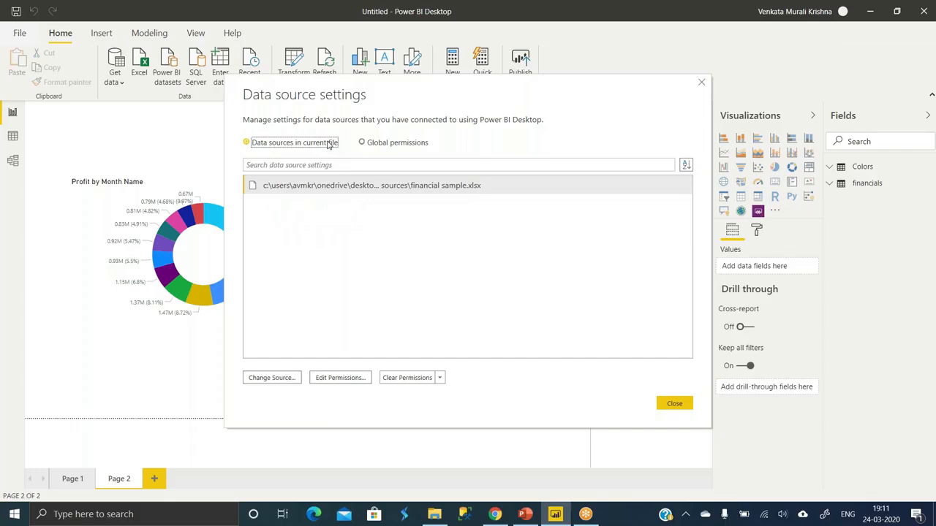
pyautogui.click(375, 143)
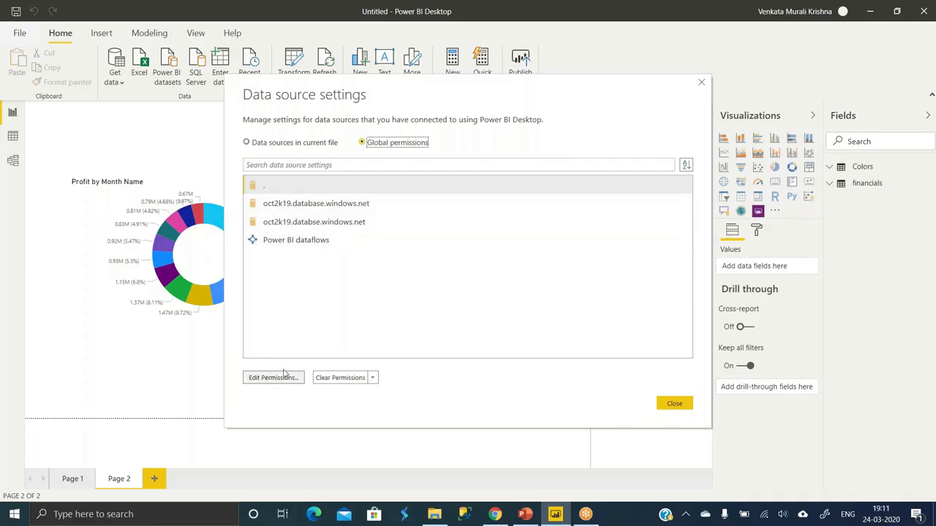
pyautogui.click(707, 88)
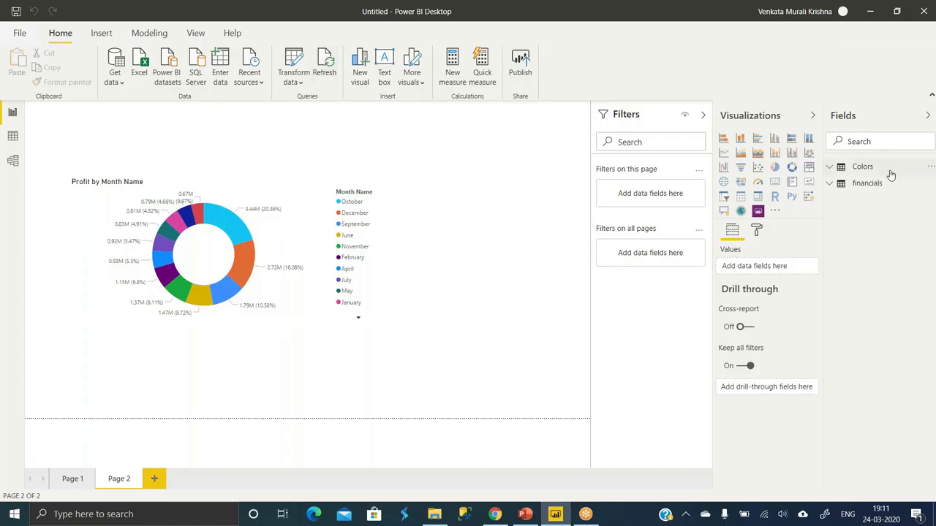
# - Look at the financials table in Data view, return to the report and refresh its data
pyautogui.moveTo(885, 185)
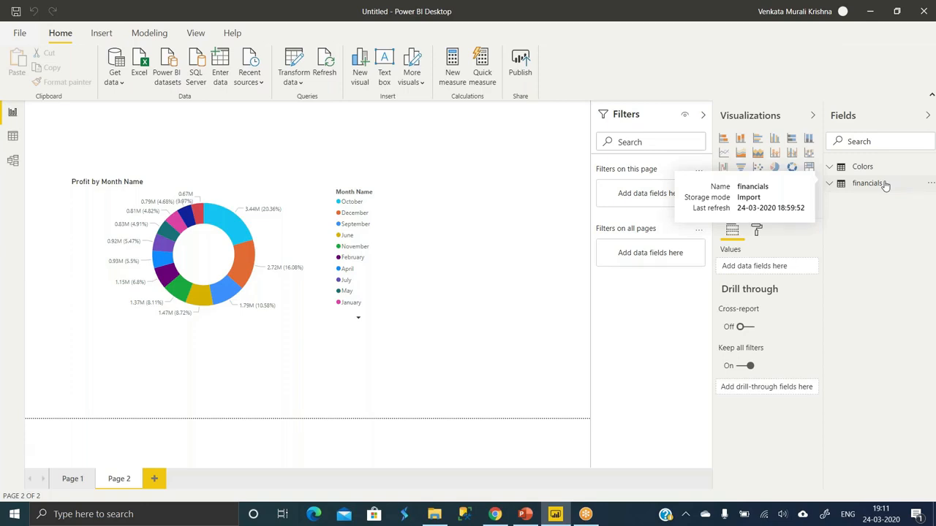
pyautogui.click(14, 137)
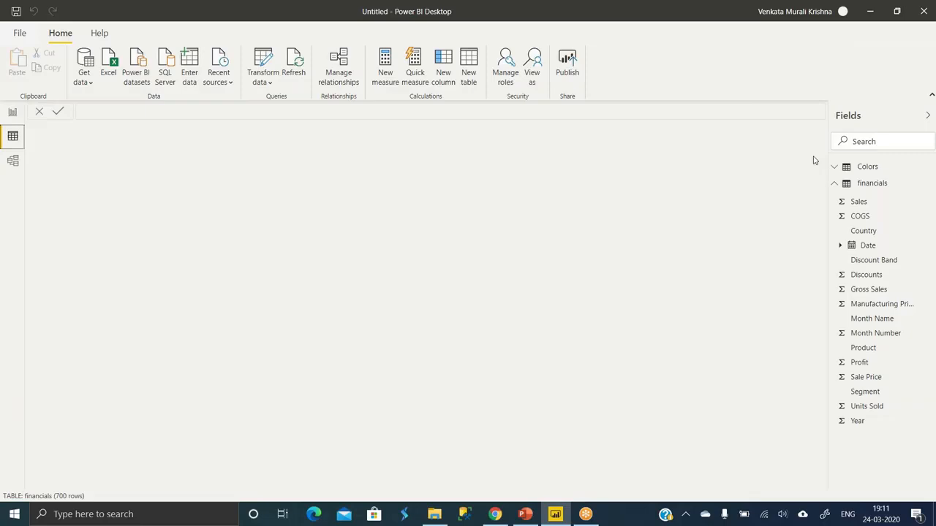
pyautogui.click(873, 183)
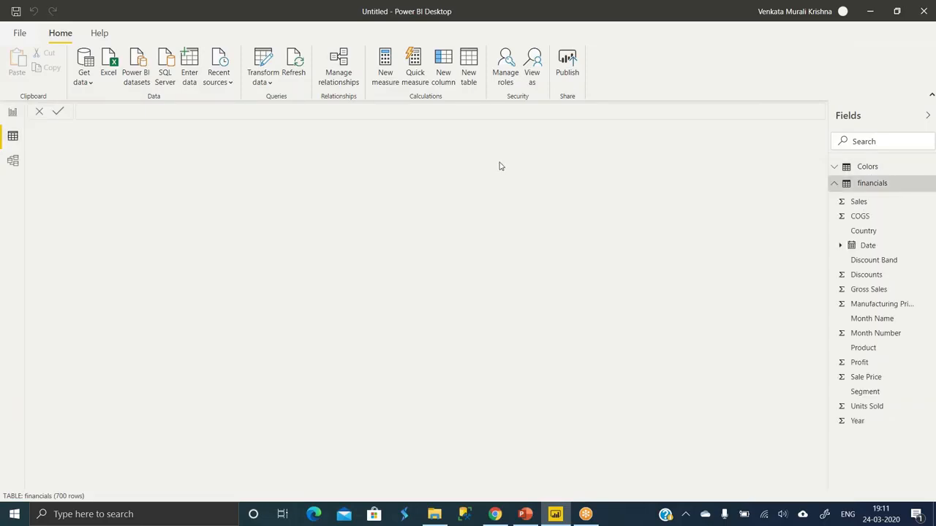
pyautogui.click(13, 114)
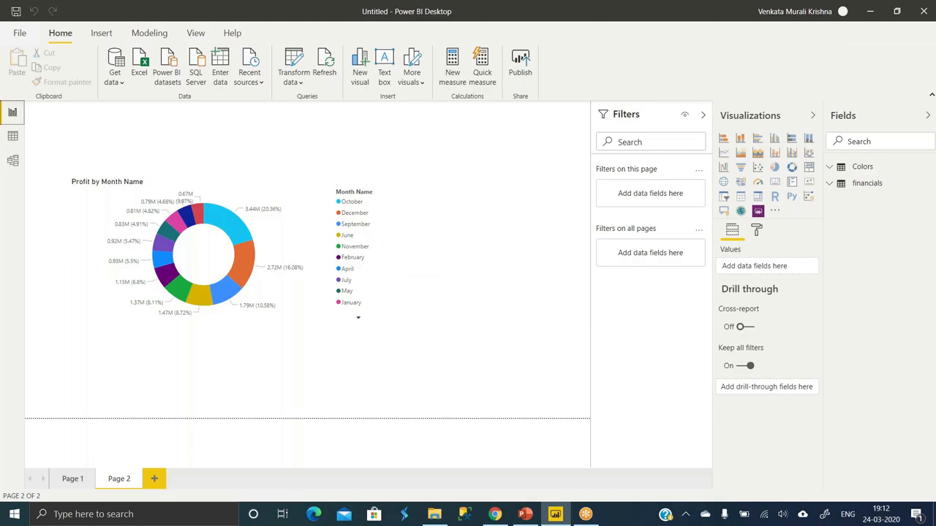
pyautogui.click(323, 66)
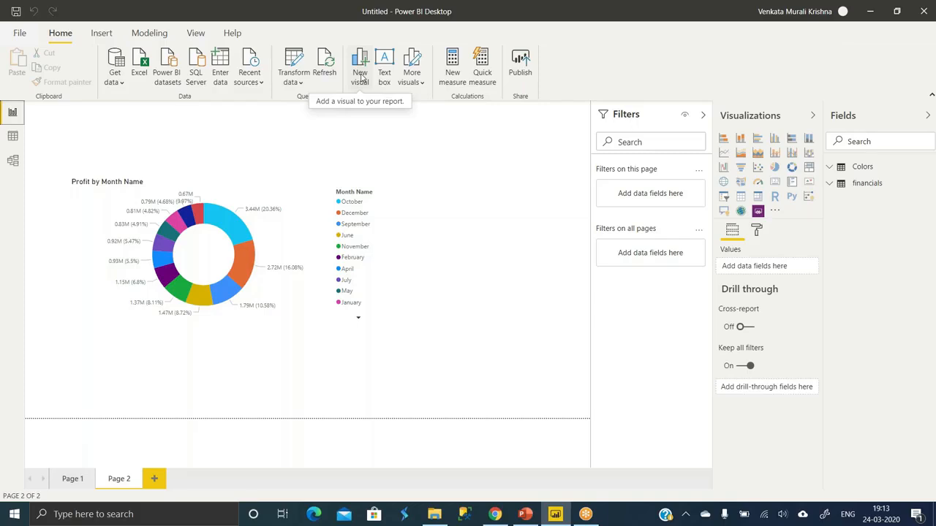
# - Try out blank stacked column, clustered column and pie chart visuals on Page 2, deleting each one
pyautogui.click(361, 77)
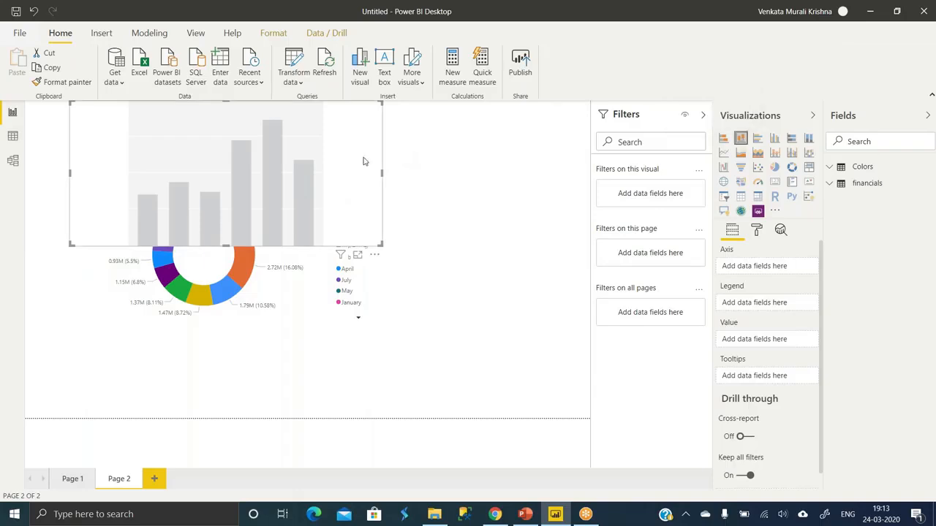
pyautogui.press('Delete')
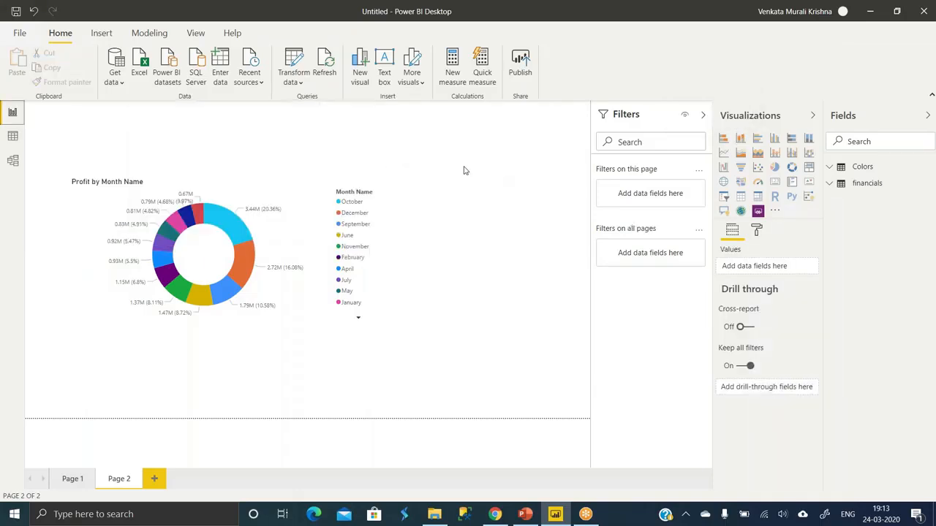
pyautogui.click(775, 139)
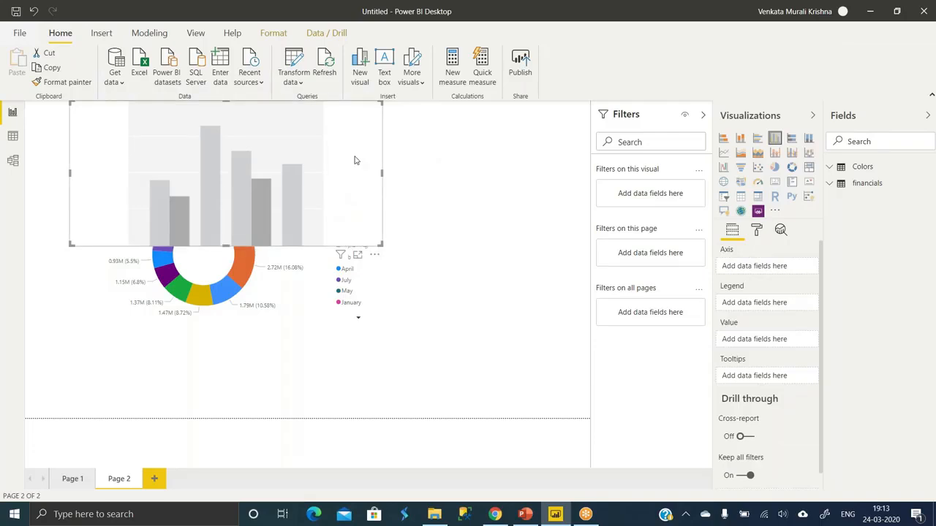
pyautogui.press('Delete')
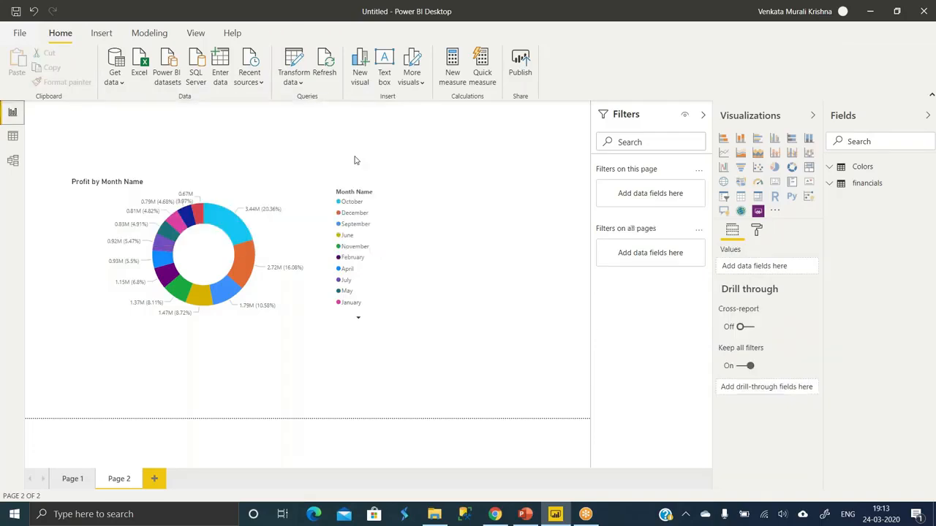
pyautogui.click(358, 75)
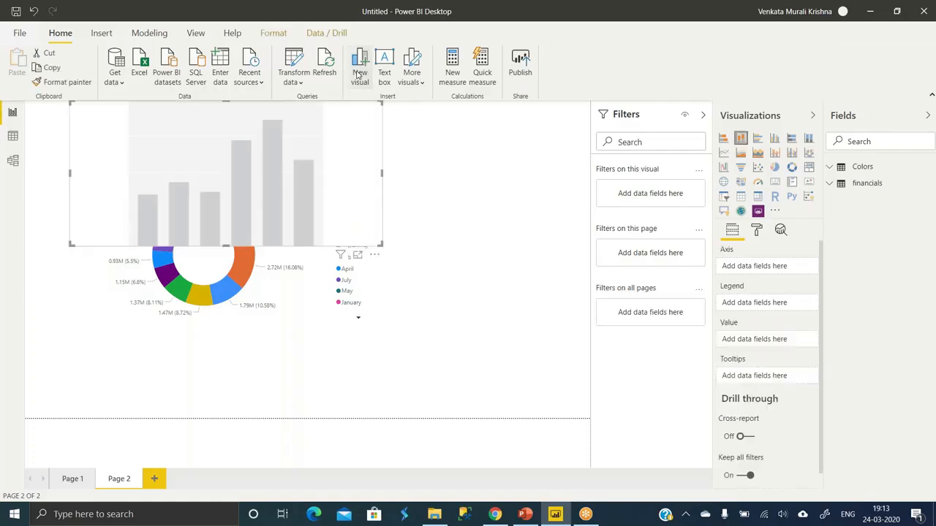
pyautogui.click(775, 167)
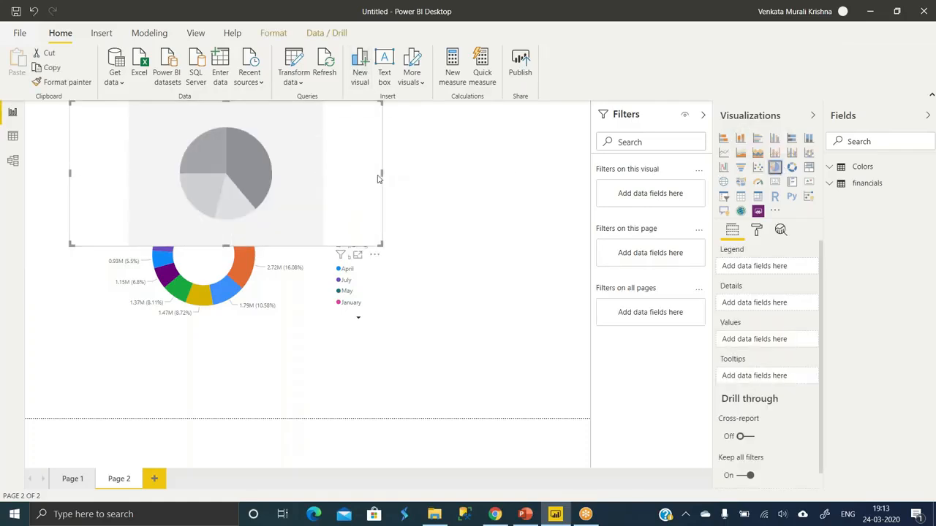
pyautogui.press('Delete')
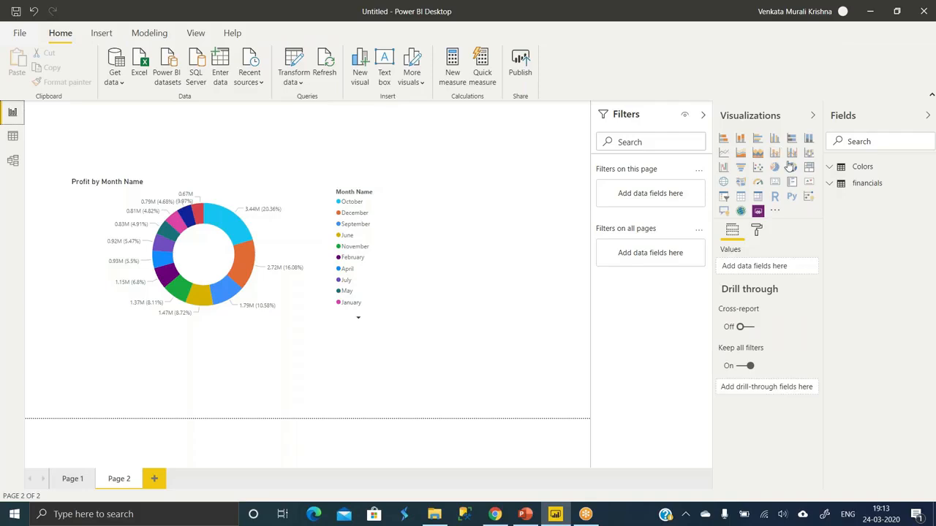
# - Add a blank donut chart to Page 2 and place it to the right of the Profit by Month Name chart
pyautogui.click(792, 168)
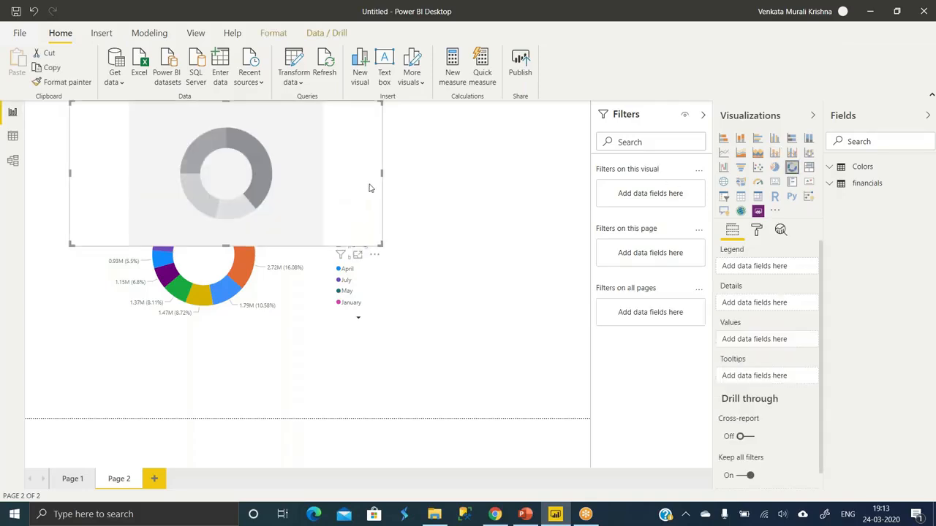
pyautogui.moveTo(386, 191); pyautogui.dragTo(488, 255)
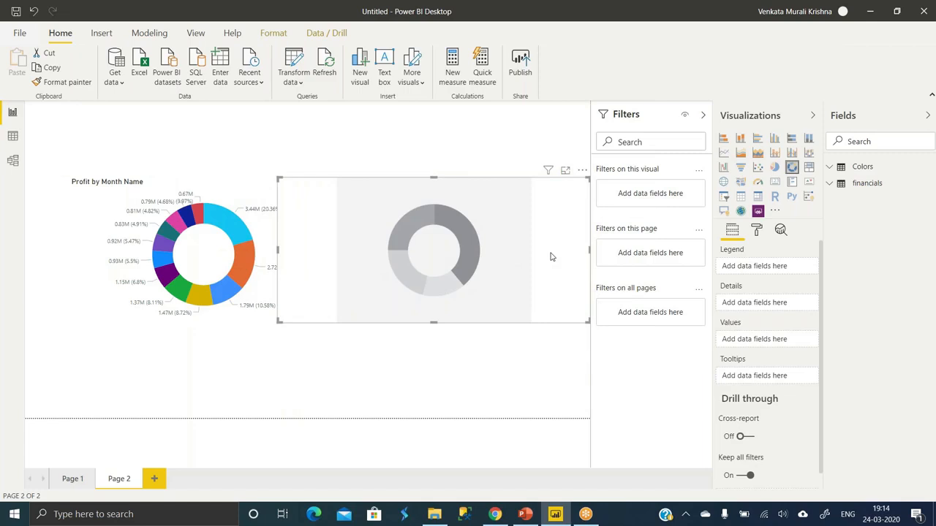
# - Delete the blank donut chart and add a text box reading "Sample Report" above the Profit by Month Name chart
pyautogui.press('Delete')
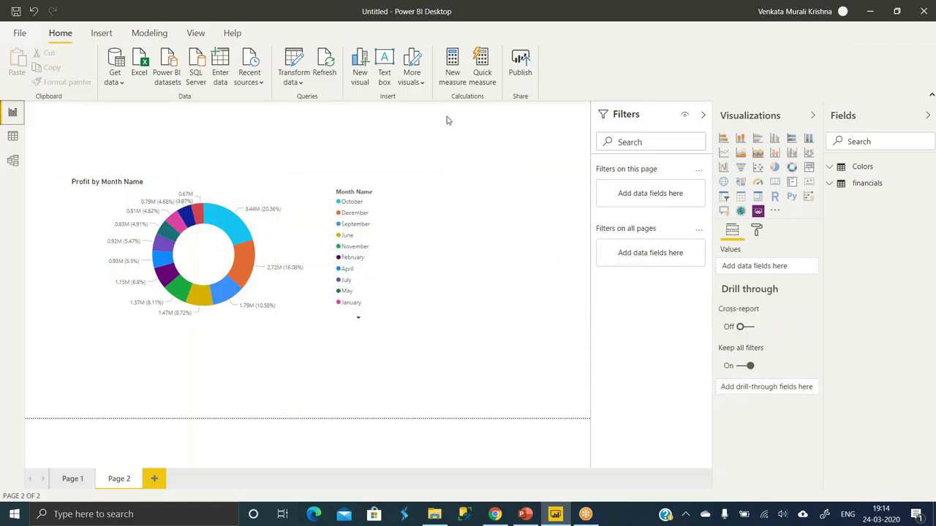
pyautogui.click(383, 74)
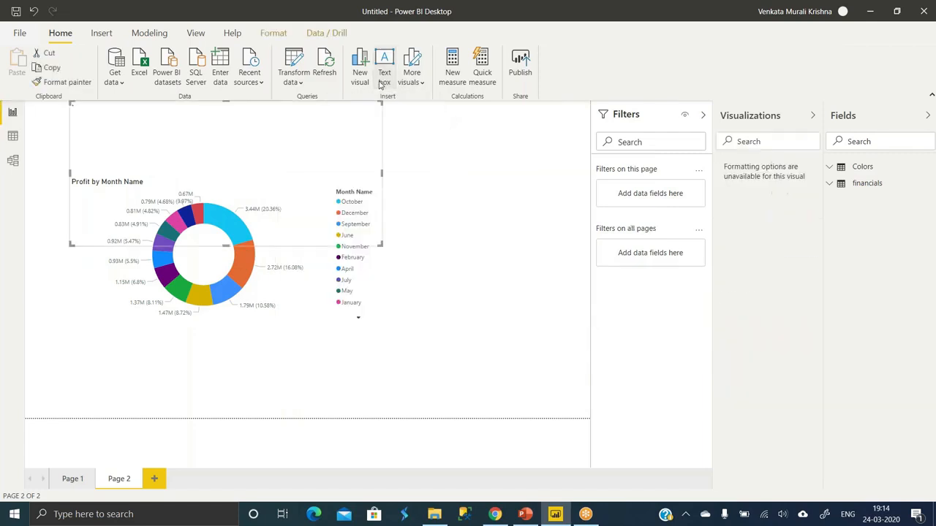
pyautogui.moveTo(379, 242); pyautogui.dragTo(456, 160)
pyautogui.click(456, 159)
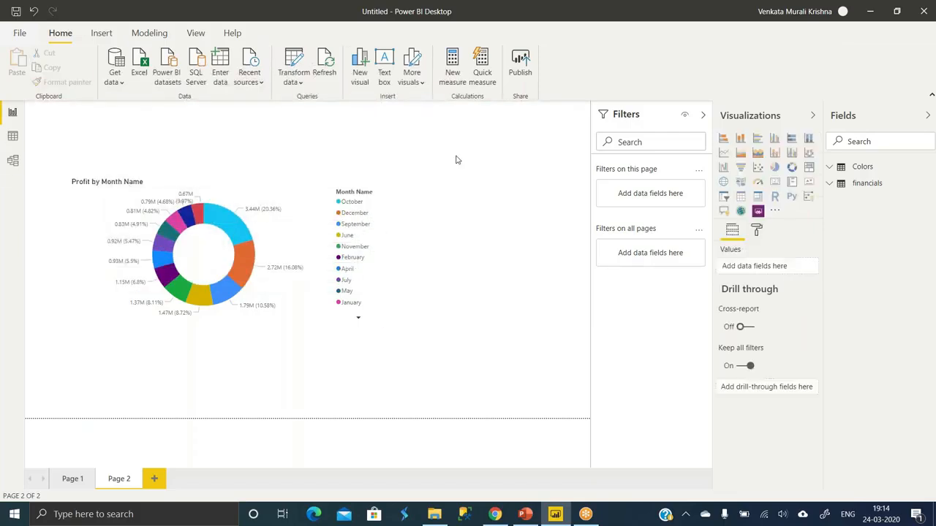
pyautogui.click(383, 136)
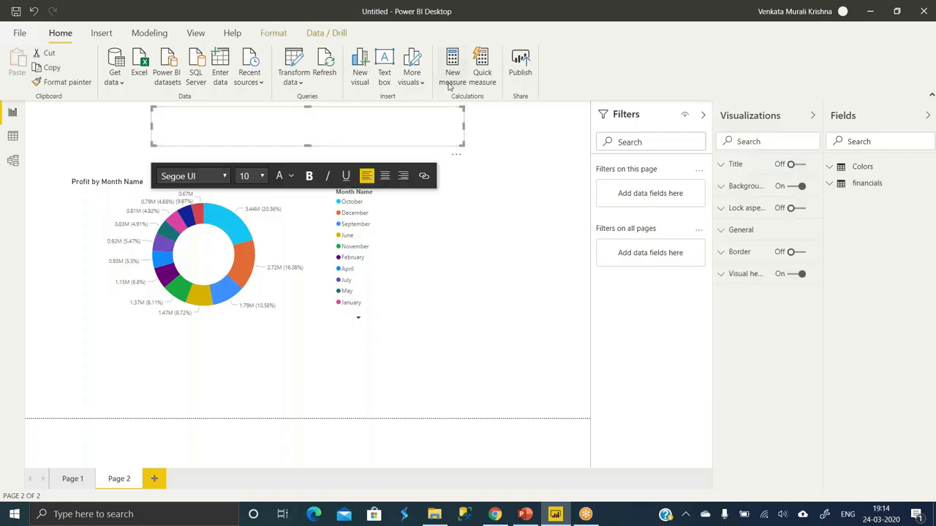
pyautogui.write('S')
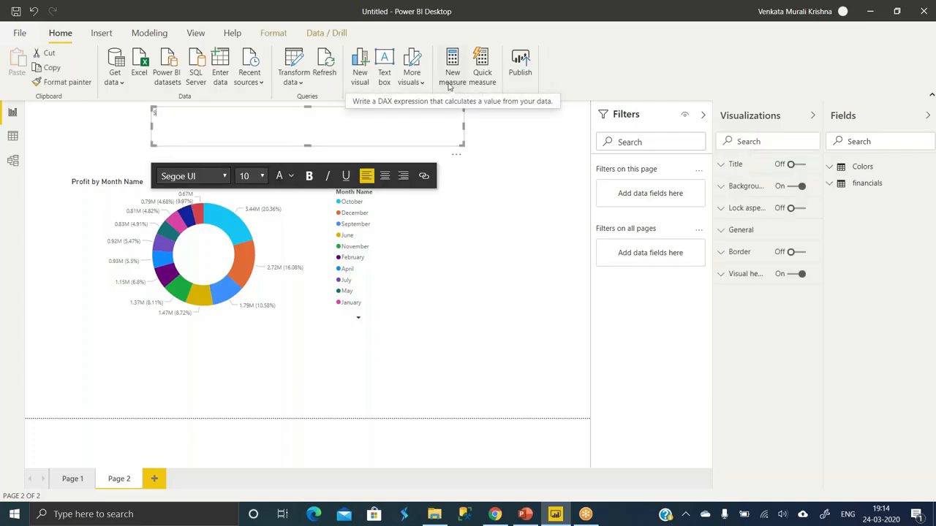
pyautogui.write('ample Report')
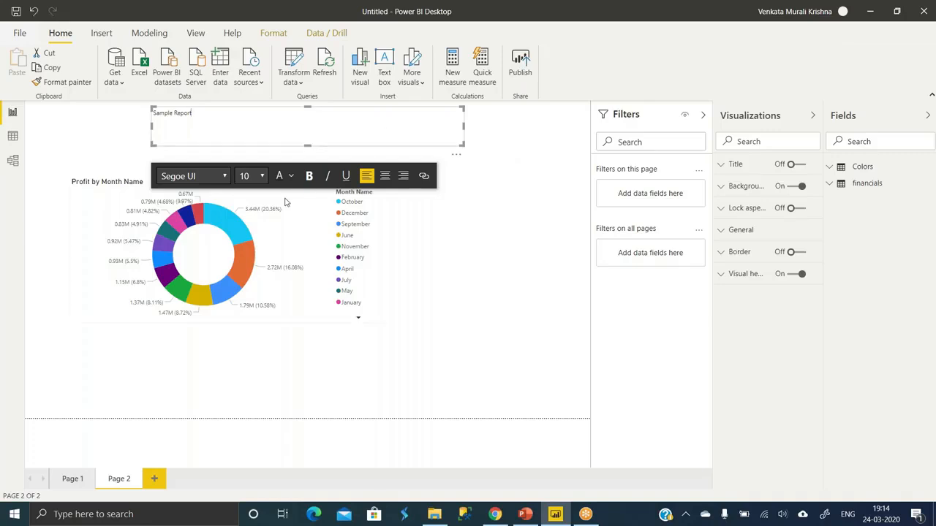
# - Look at the field assignments and the analytics options of the Profit by Month Name donut chart
pyautogui.click(271, 235)
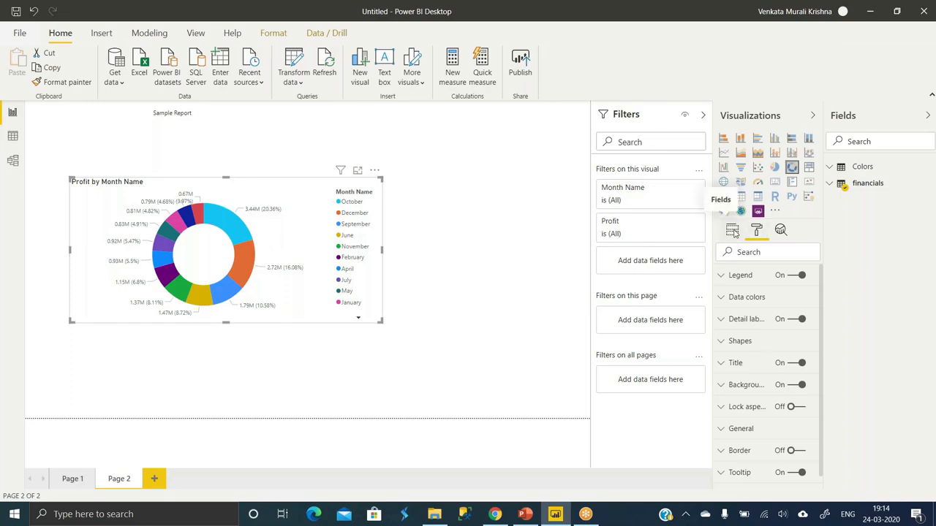
pyautogui.click(733, 231)
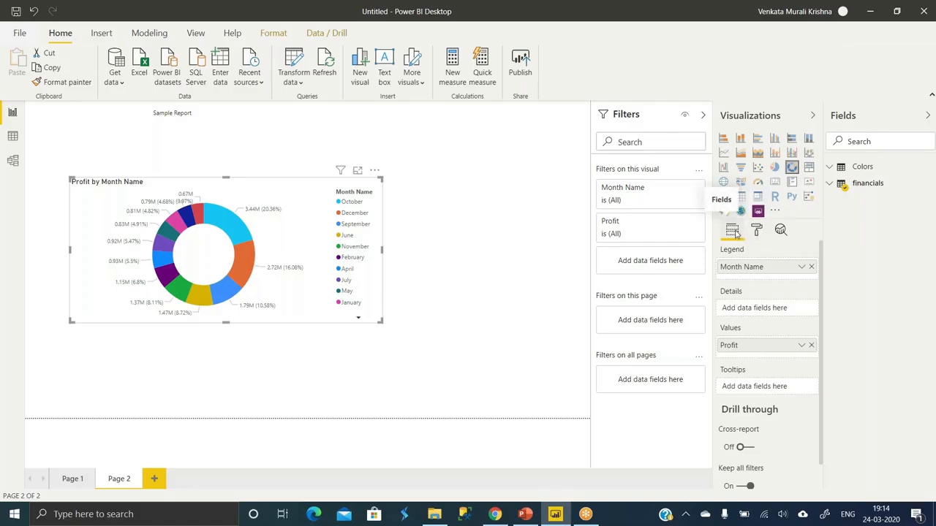
pyautogui.click(780, 231)
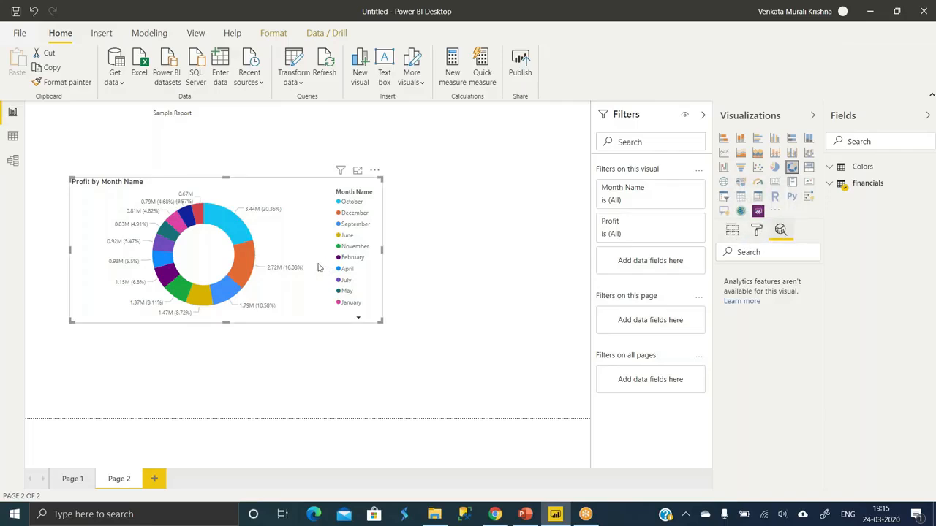
pyautogui.click(453, 266)
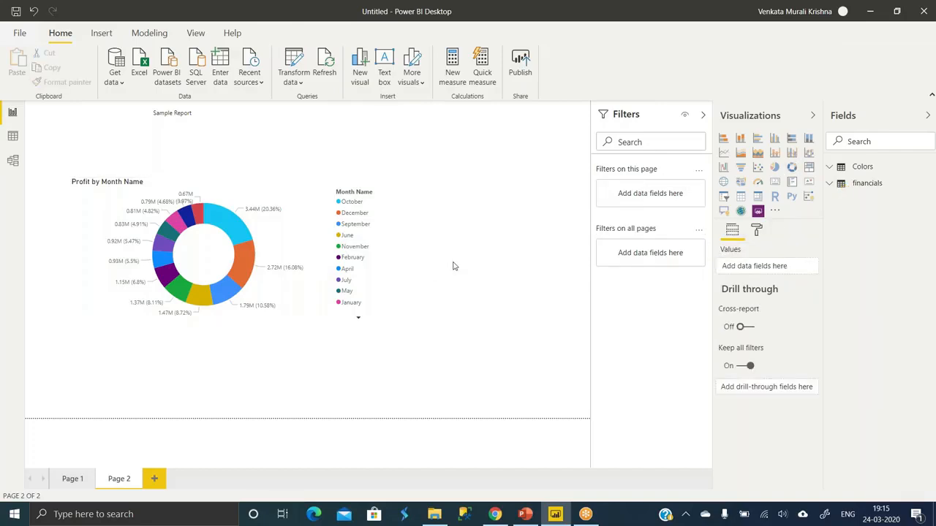
# - Add a small donut chart to the right of the Profit by Month Name chart with the financials Country field as its legend
pyautogui.click(792, 167)
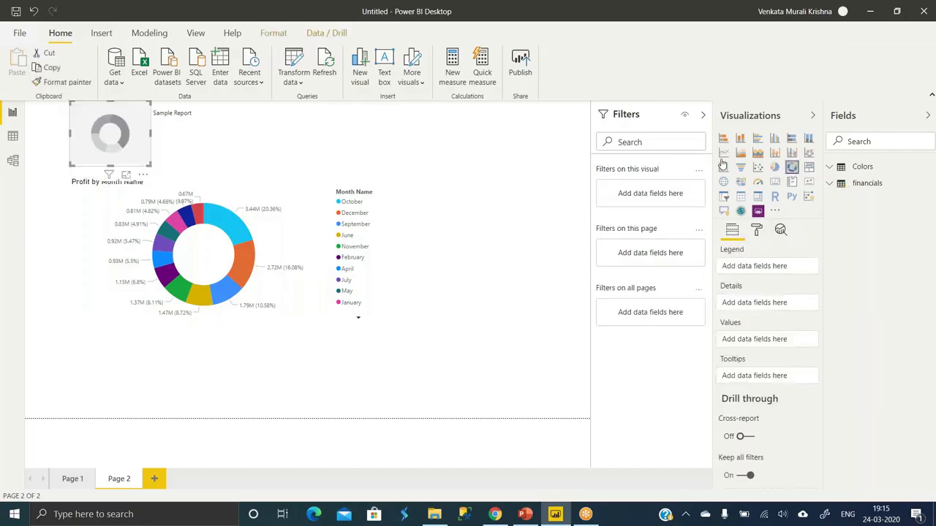
pyautogui.moveTo(133, 146); pyautogui.dragTo(470, 273)
pyautogui.click(832, 184)
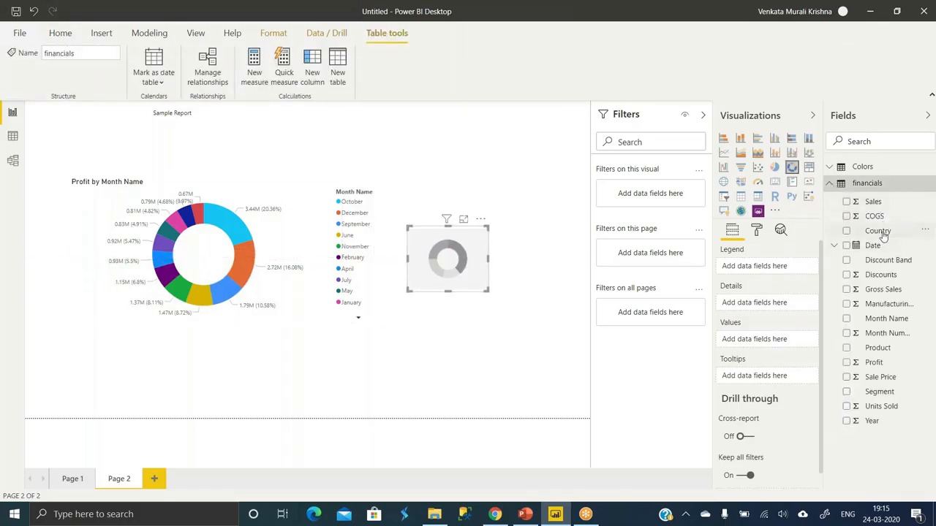
pyautogui.moveTo(881, 233); pyautogui.dragTo(849, 289)
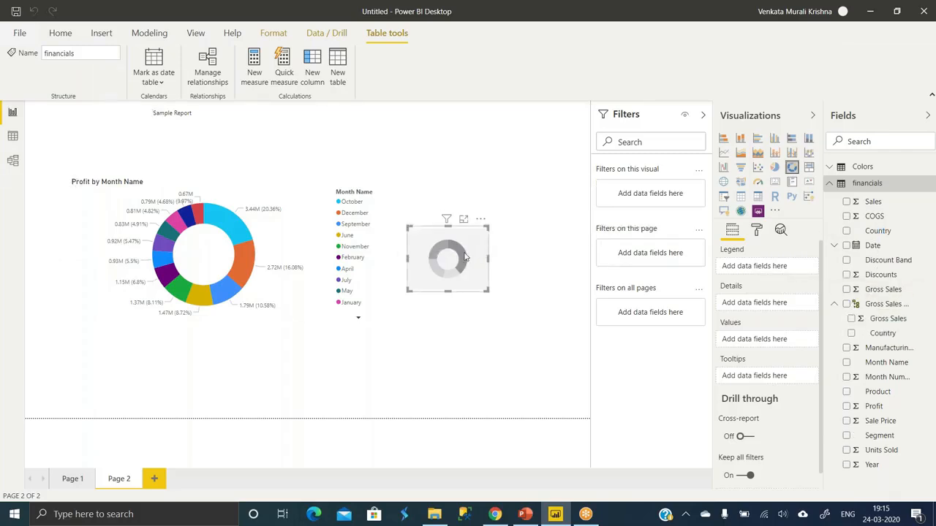
pyautogui.moveTo(878, 231); pyautogui.dragTo(762, 268)
pyautogui.click(847, 231)
pyautogui.click(846, 231)
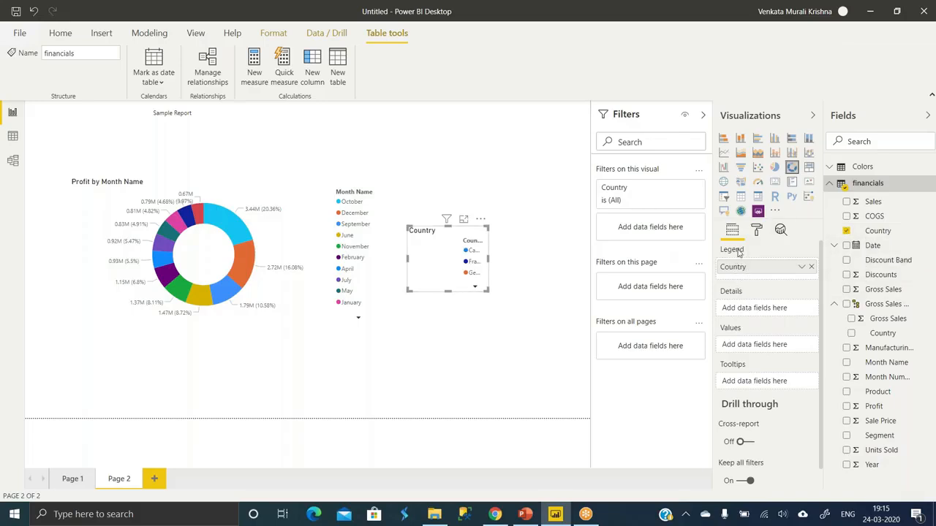
# - Convert the Country donut chart to a table and finally to a pie chart
pyautogui.moveTo(739, 253)
pyautogui.click(741, 196)
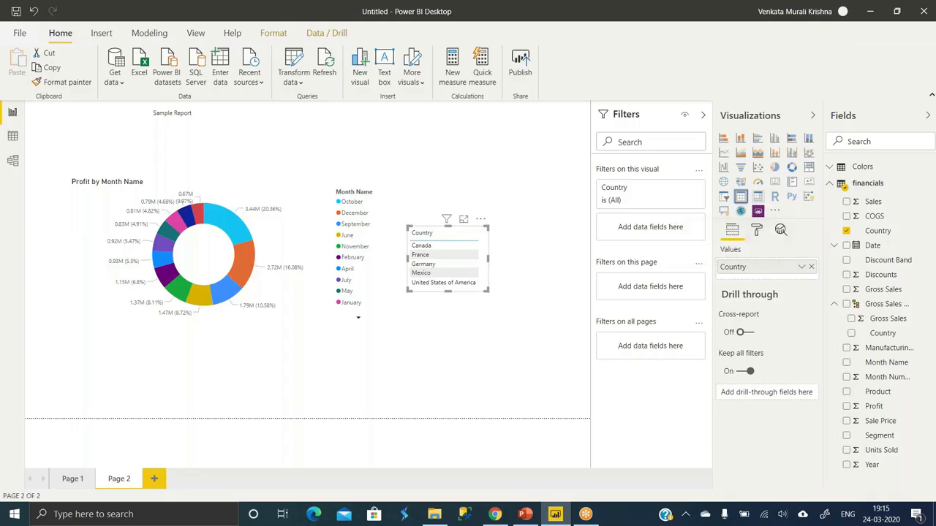
pyautogui.click(774, 168)
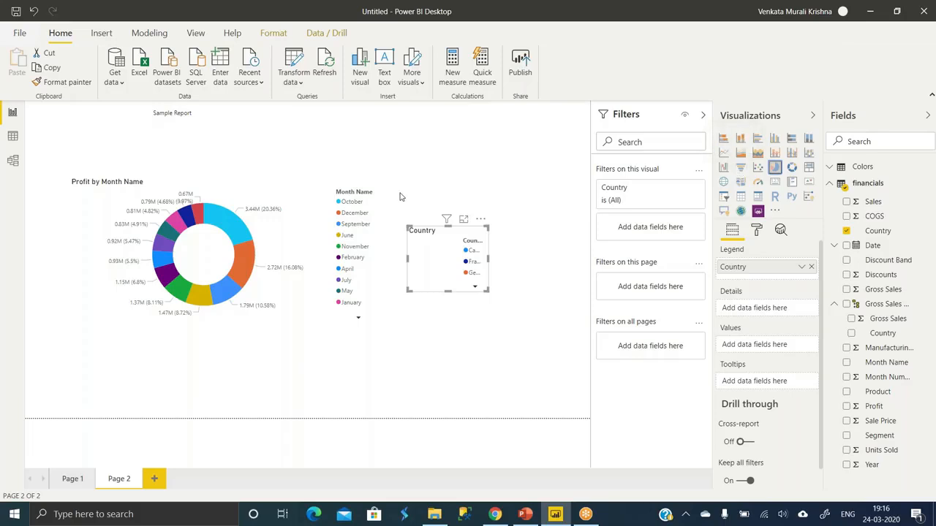
# - Look at the different places that offer importing a custom visual from AppSource or from a file
pyautogui.click(413, 82)
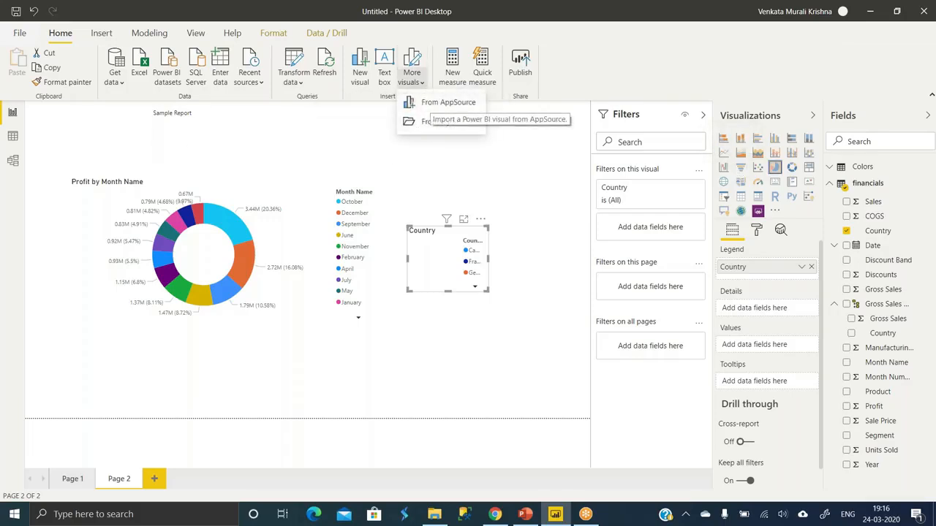
pyautogui.click(776, 212)
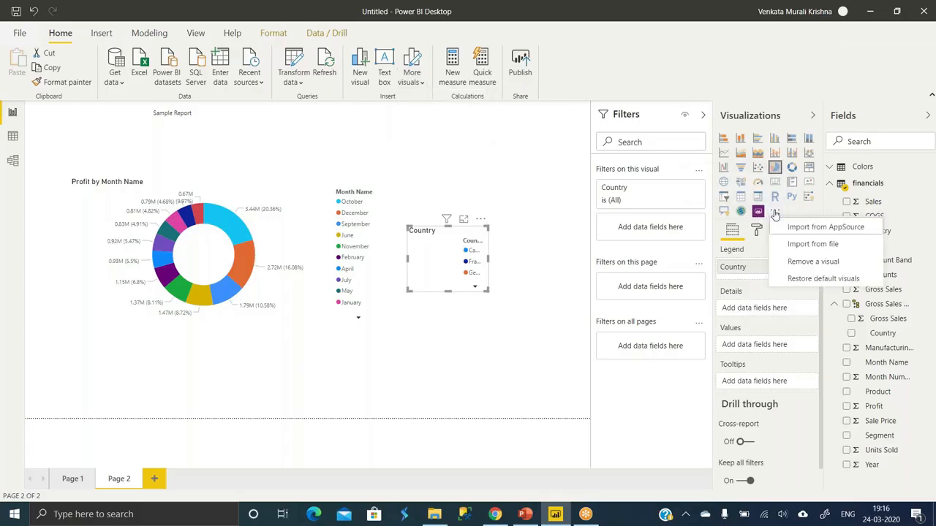
pyautogui.click(20, 32)
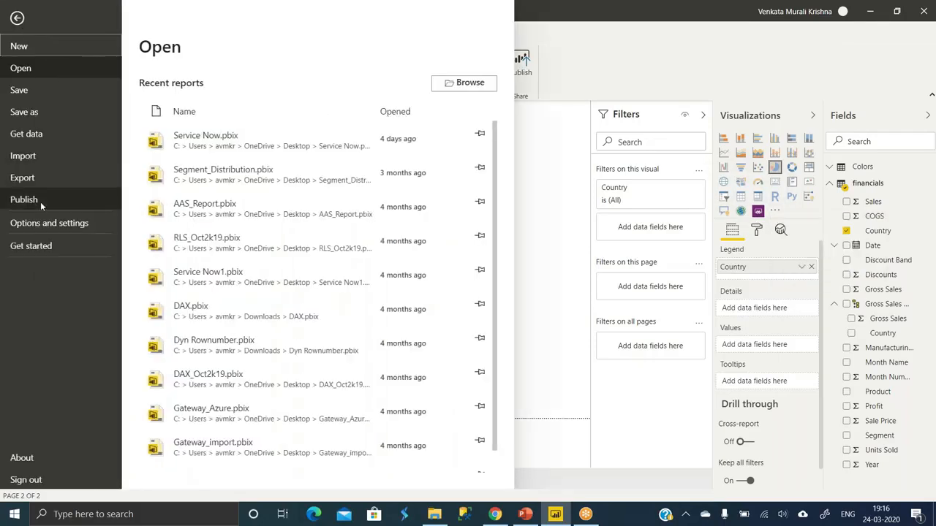
pyautogui.click(31, 156)
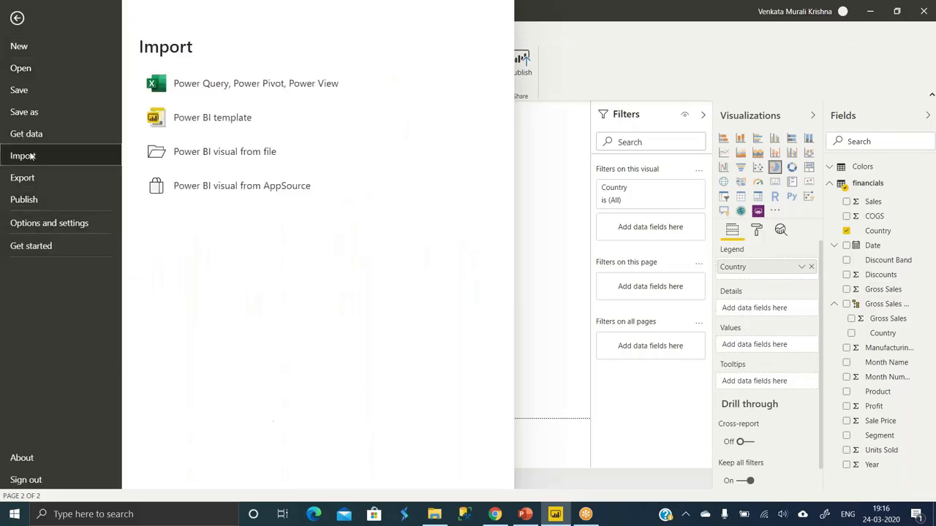
pyautogui.click(522, 211)
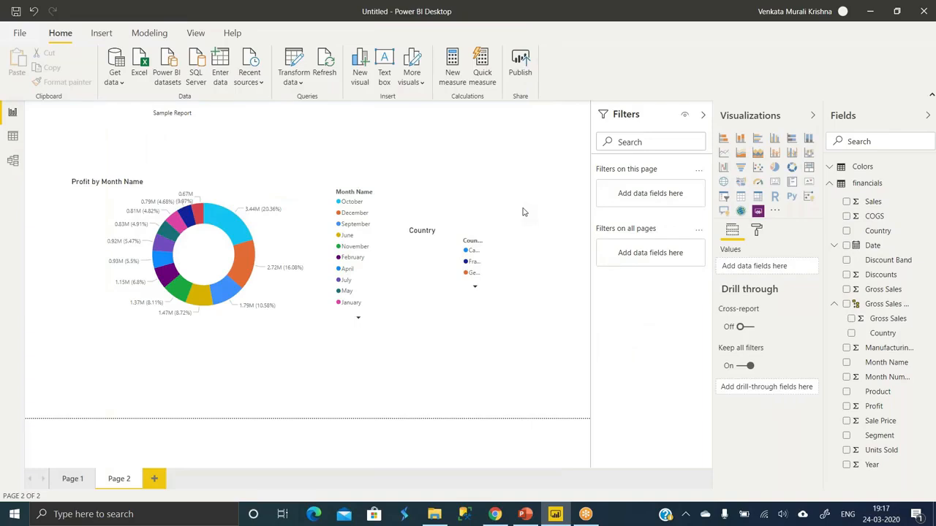
# - Import the Bullet Chart custom visual from the AppSource marketplace into the report
pyautogui.click(776, 212)
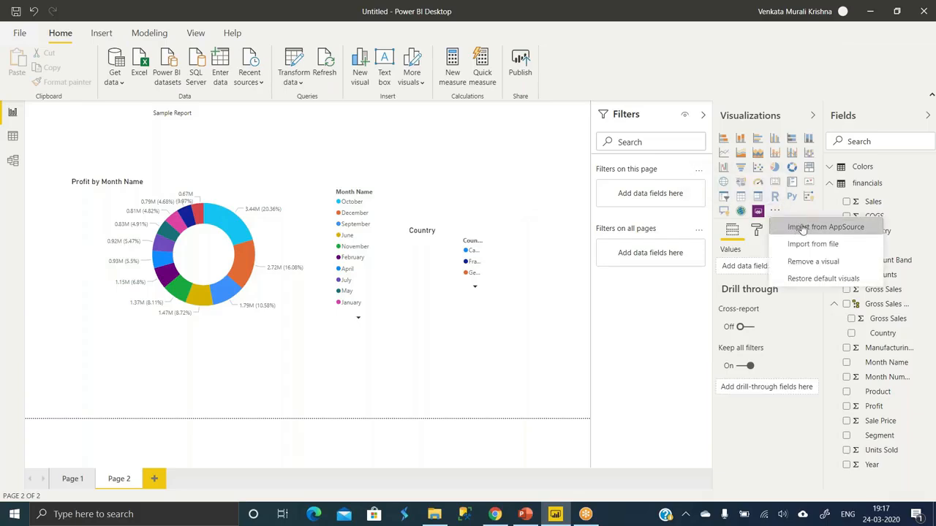
pyautogui.click(803, 228)
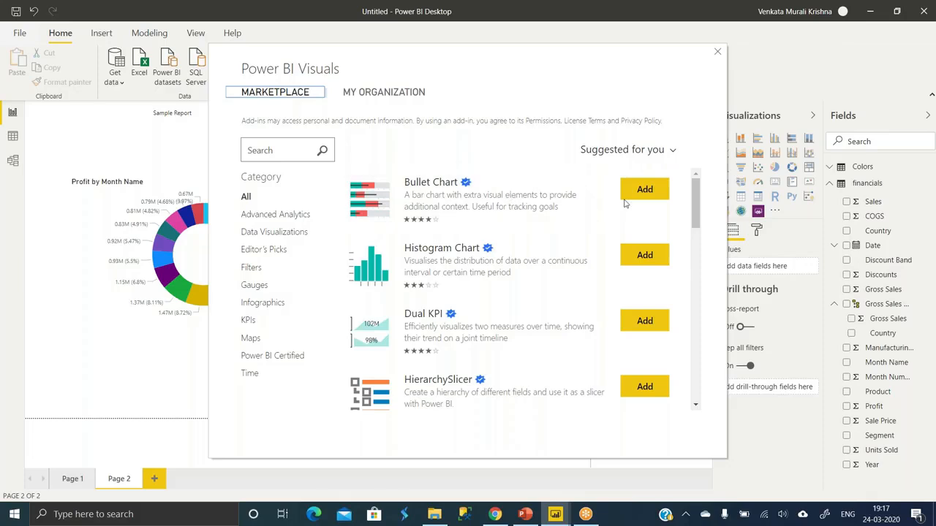
pyautogui.click(645, 193)
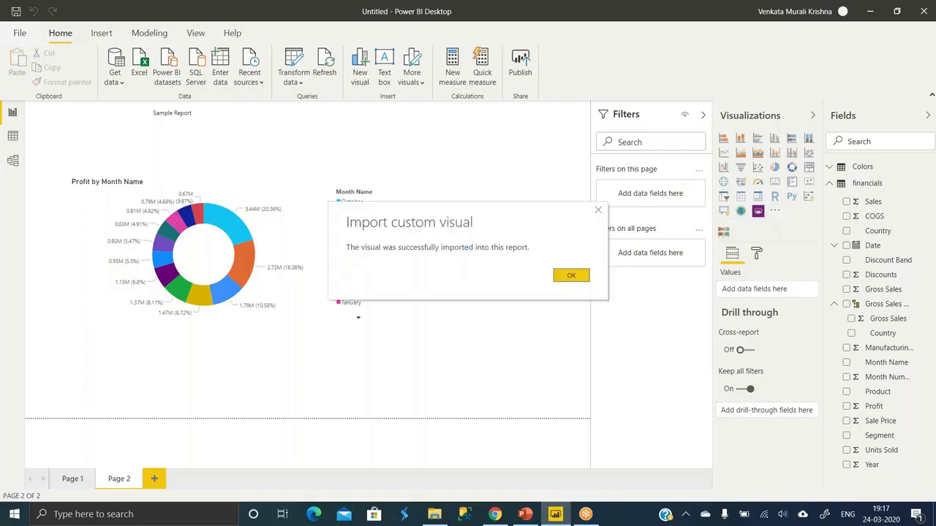
pyautogui.click(584, 276)
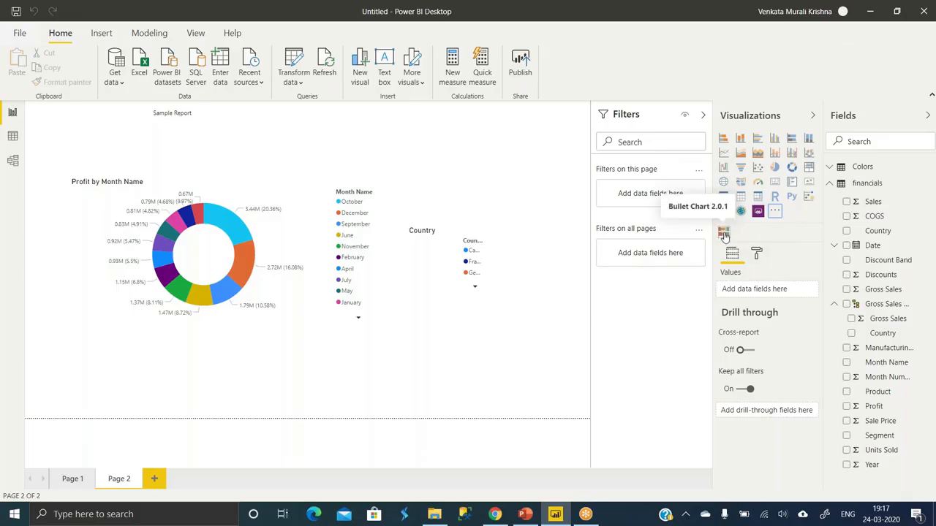
# - Remove the imported Bullet Chart 2.0.1 custom visual from the report
pyautogui.click(776, 212)
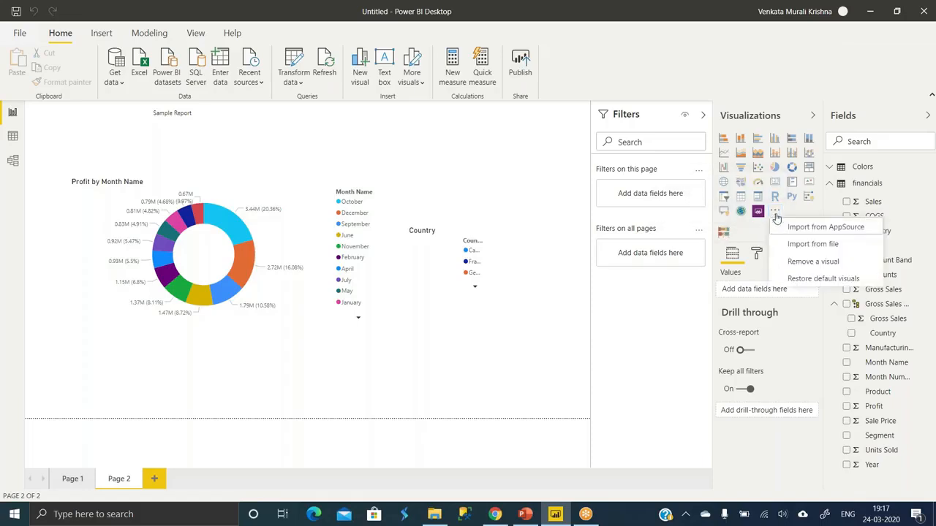
pyautogui.click(805, 263)
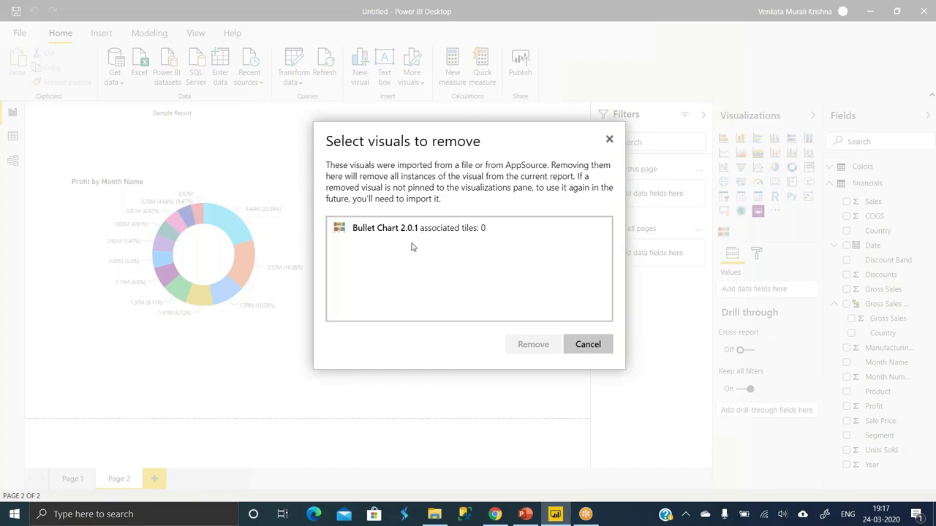
pyautogui.click(413, 236)
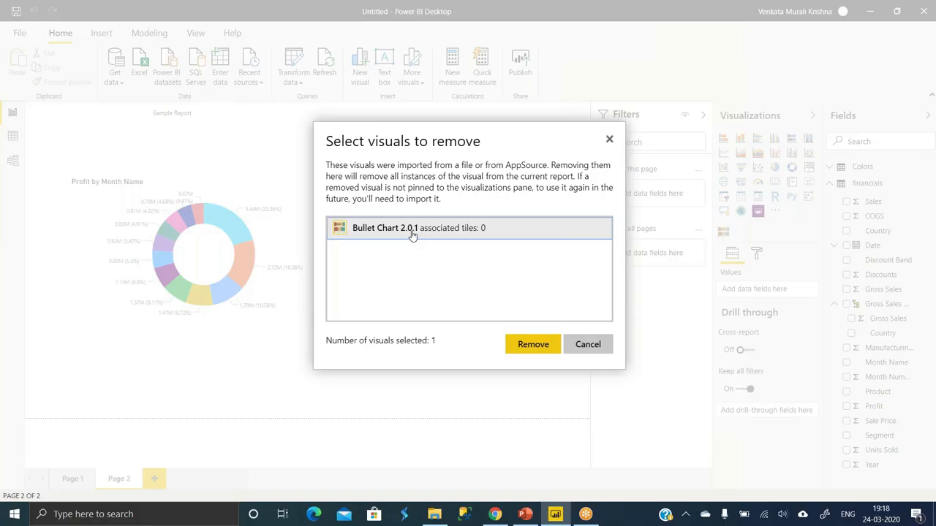
pyautogui.click(515, 344)
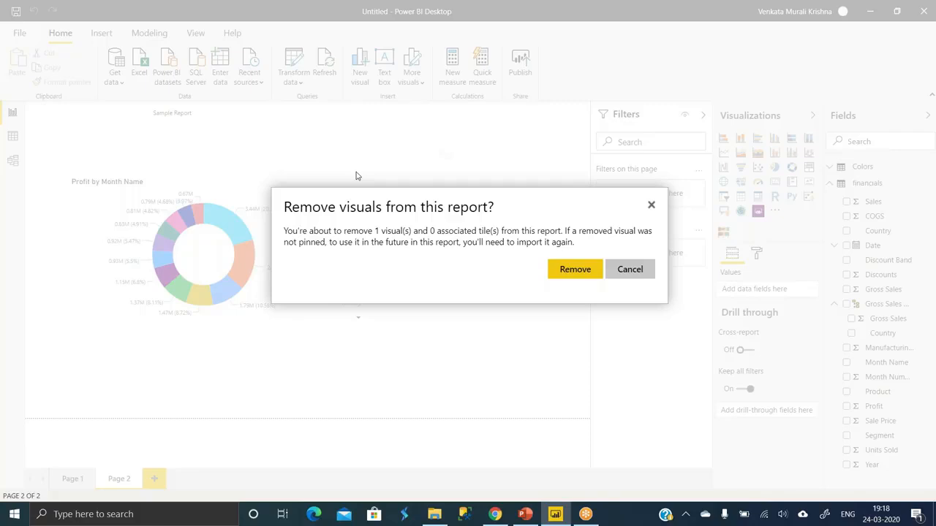
pyautogui.click(574, 272)
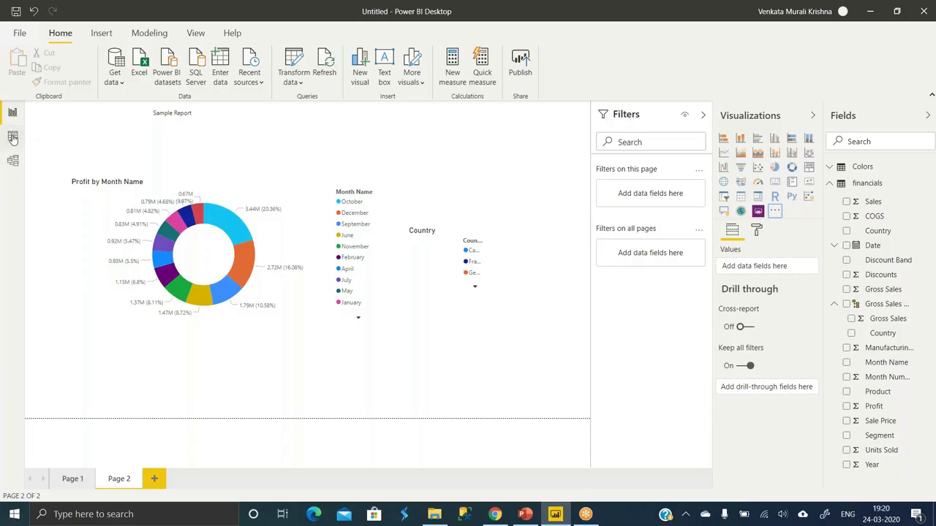
# - Look at the financials table's Sales column and the Colors table in Data view, and return to the report
pyautogui.click(13, 137)
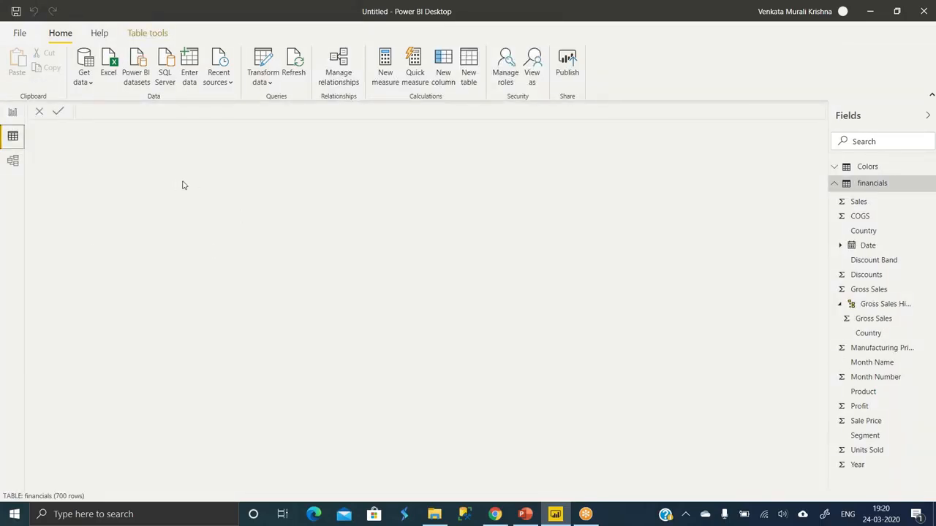
pyautogui.click(866, 204)
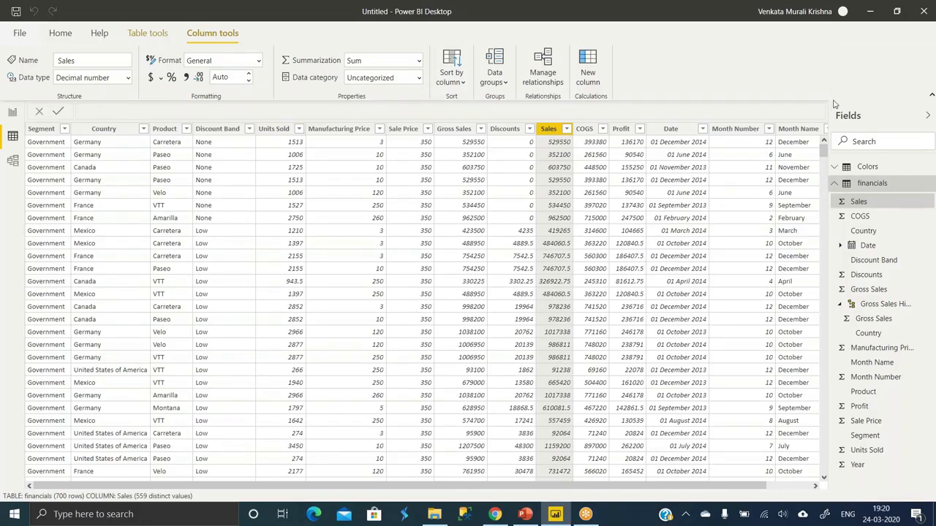
pyautogui.click(869, 168)
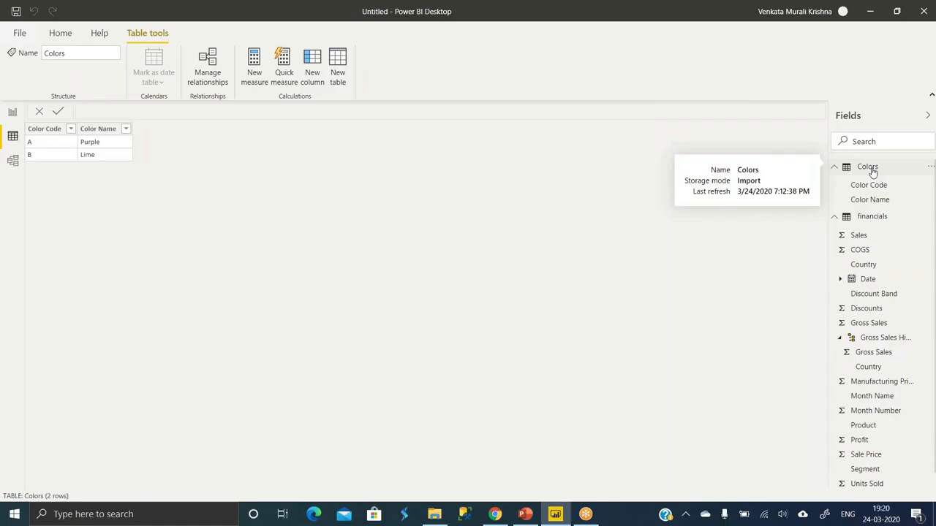
pyautogui.click(13, 113)
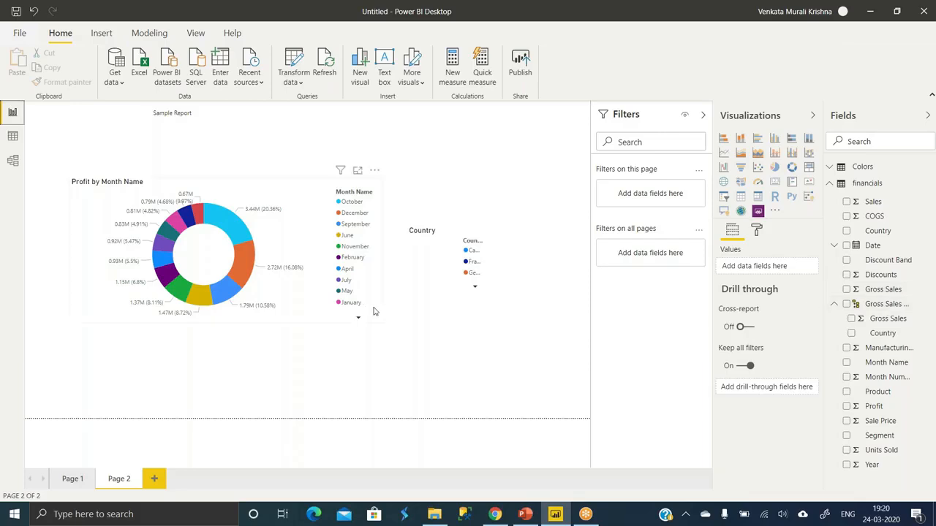
# - Look at the financials and Colors tables in Model view, return to the report and show the insert options
pyautogui.click(13, 162)
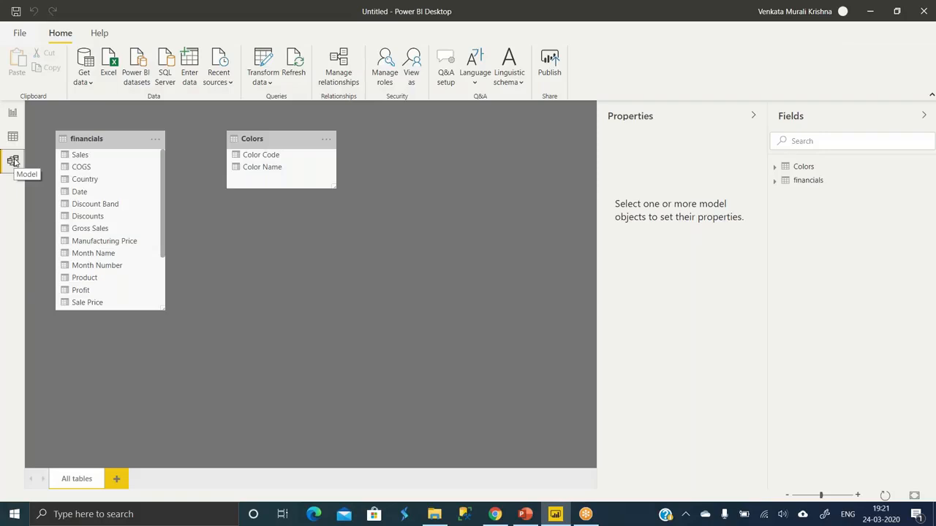
pyautogui.click(12, 114)
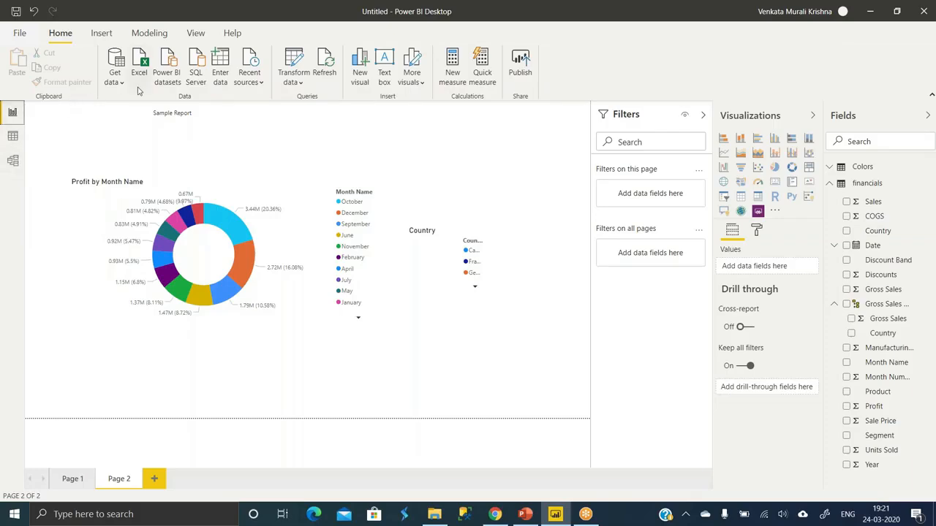
pyautogui.click(102, 35)
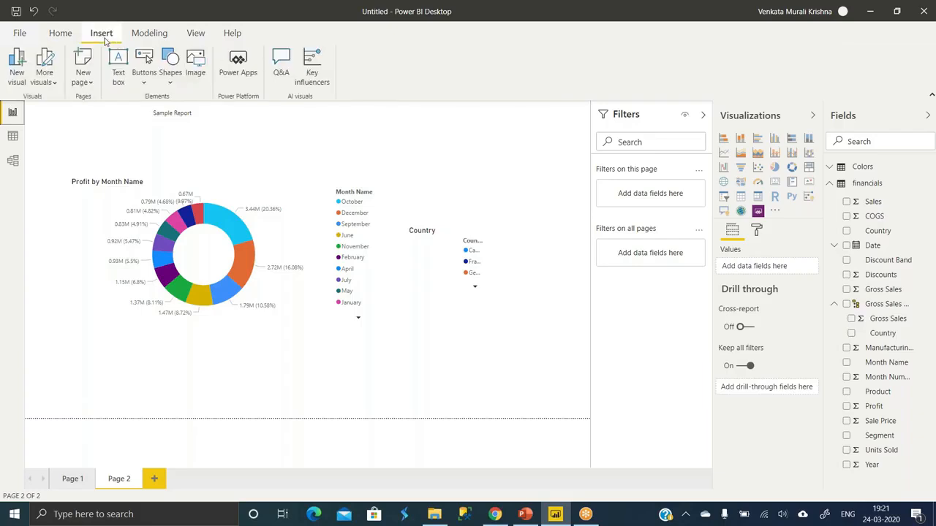